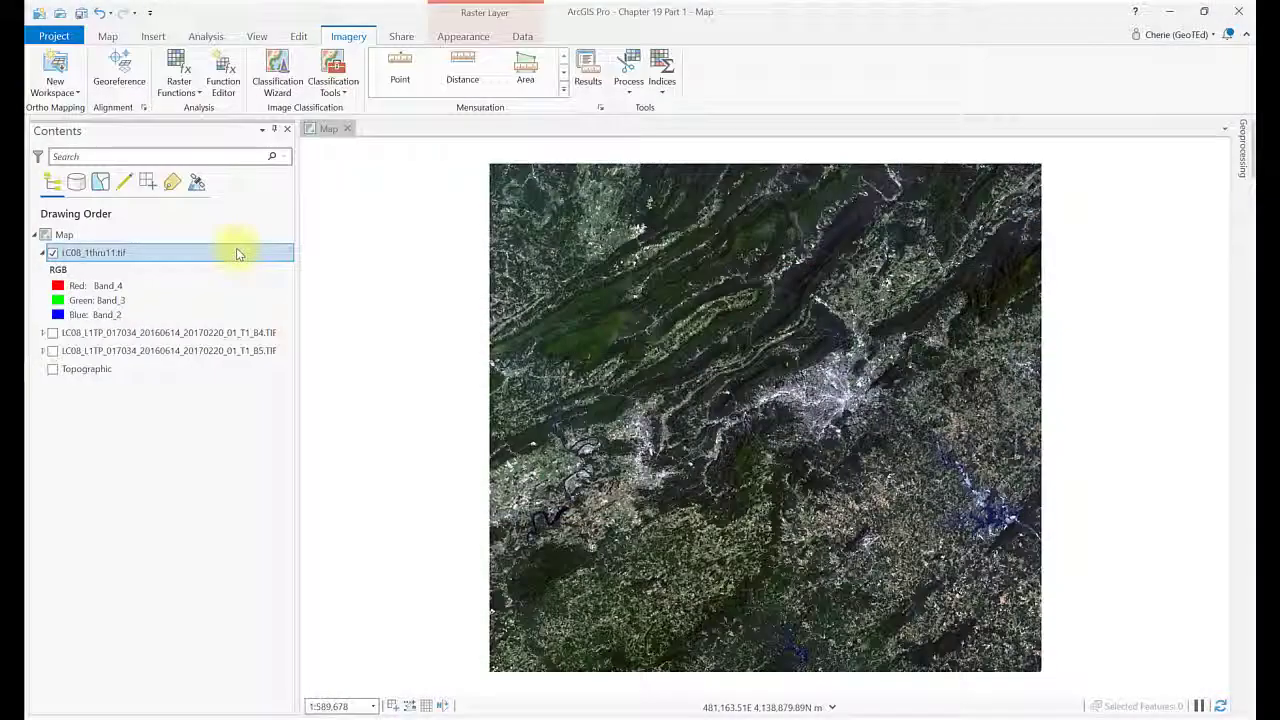
Step: Start a new Band Arithmetic raster function from the Math category of Raster Functions
left_click(458, 37)
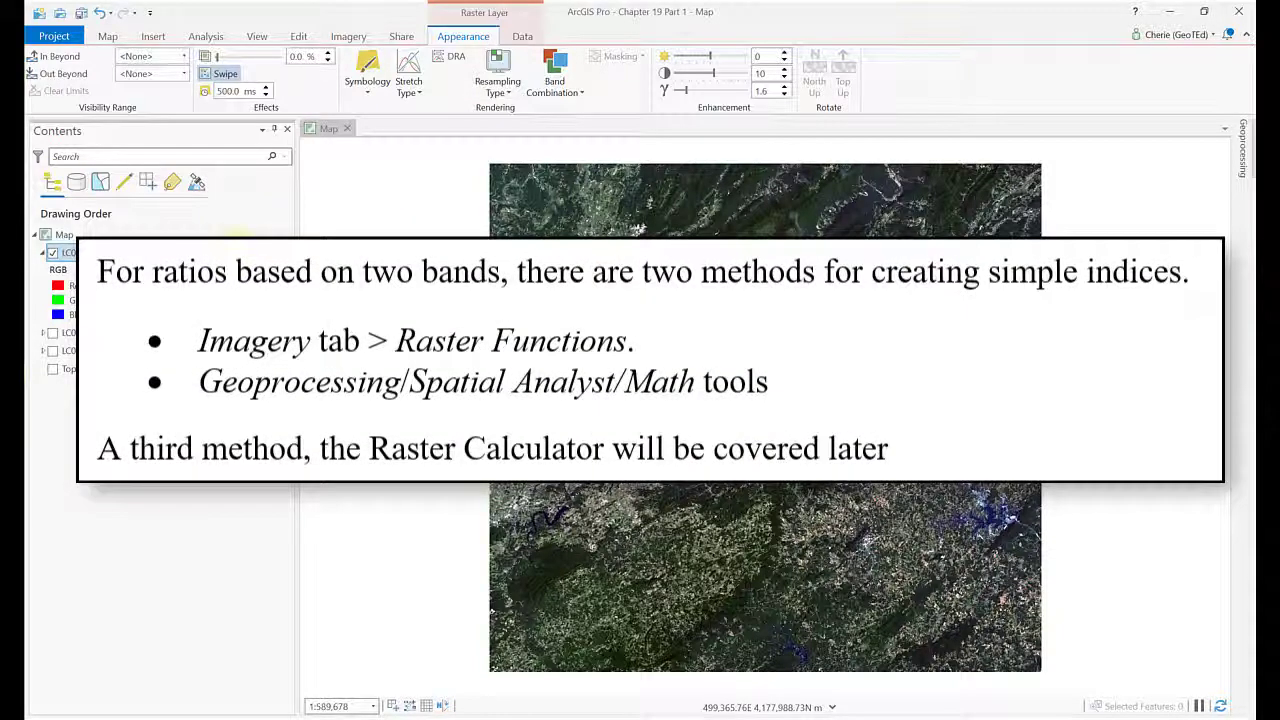
left_click(356, 38)
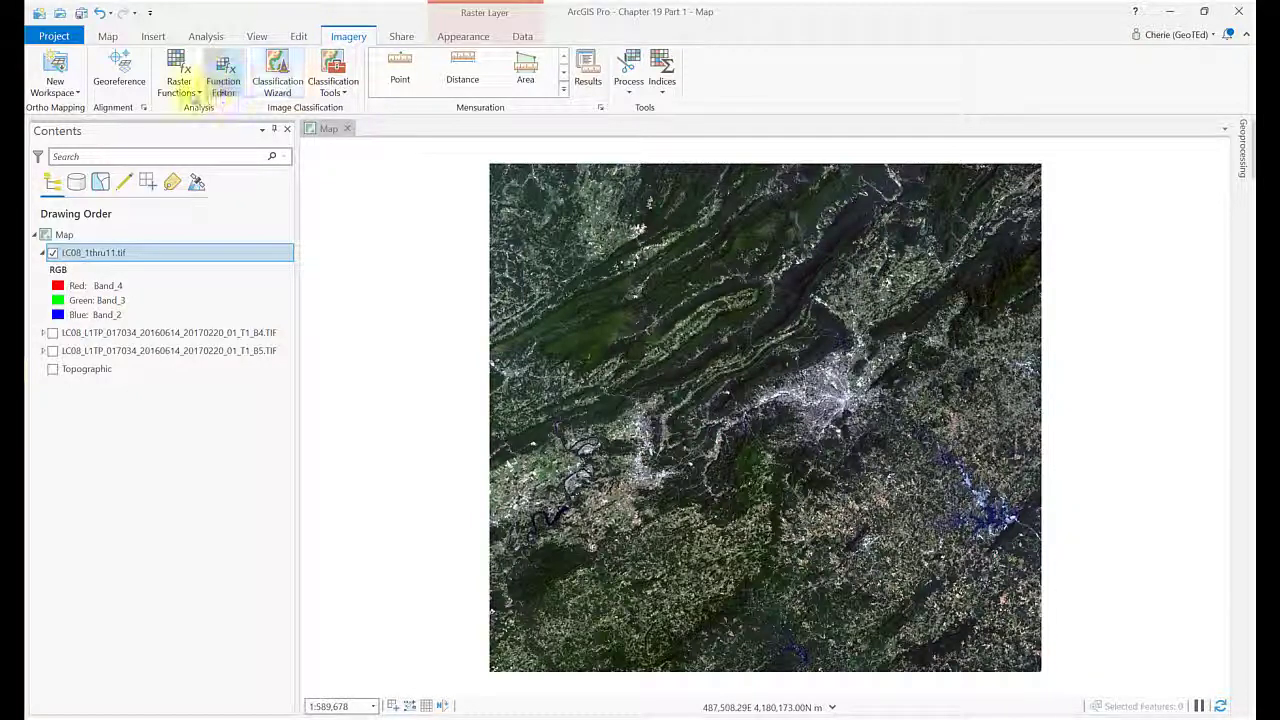
left_click(191, 92)
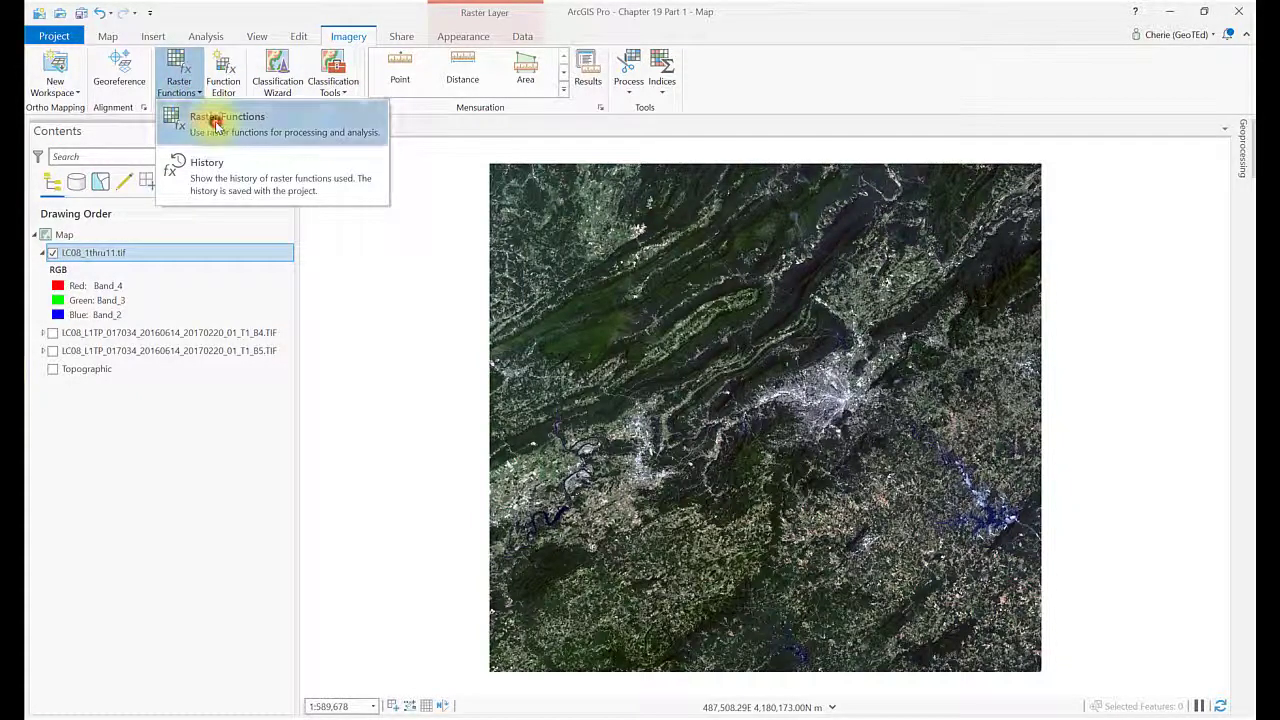
left_click(214, 124)
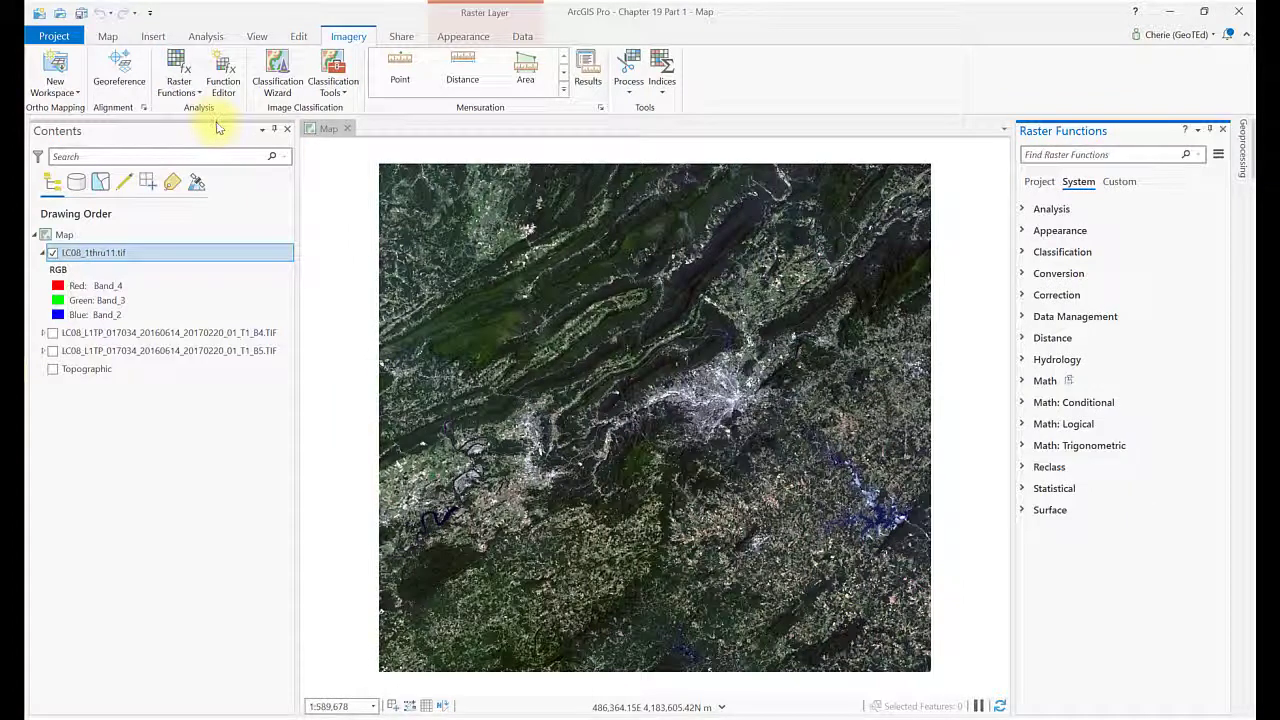
left_click(1021, 381)
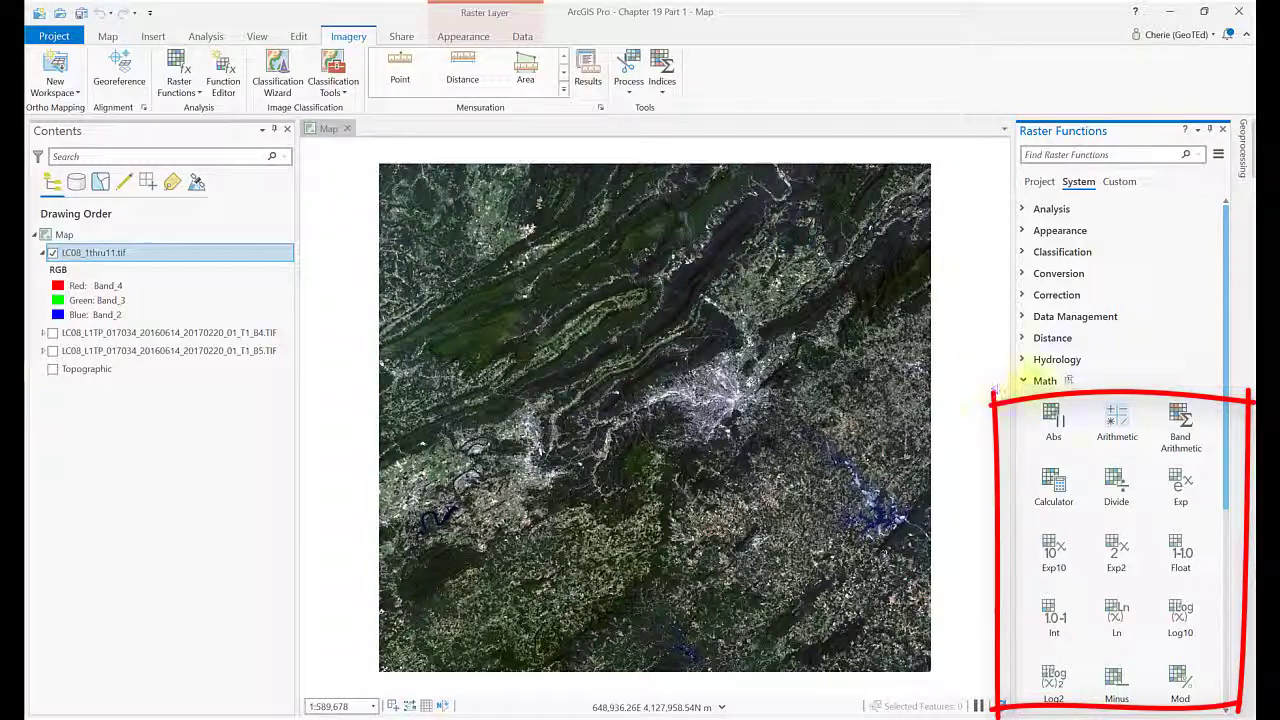
left_click(1180, 422)
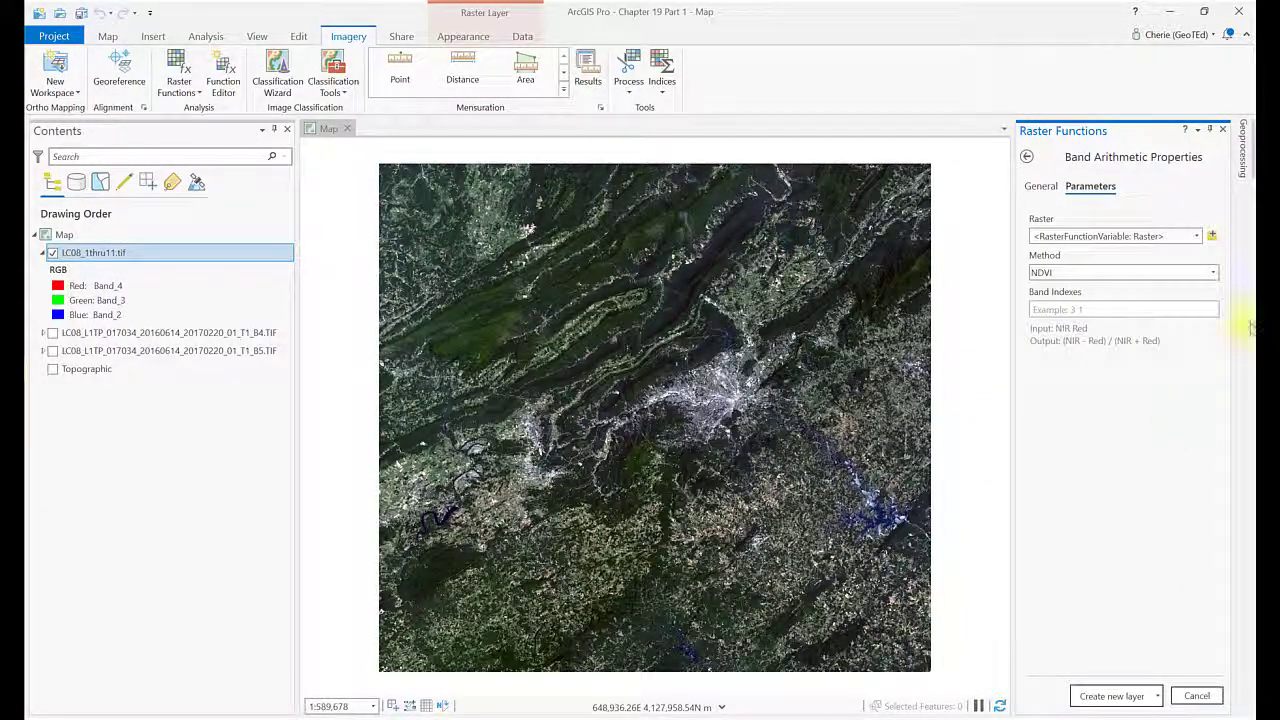
Step: Set Band Arithmetic to User Defined on LC08_1thru11.tif with band expression (B5/B4)
left_click(1213, 273)
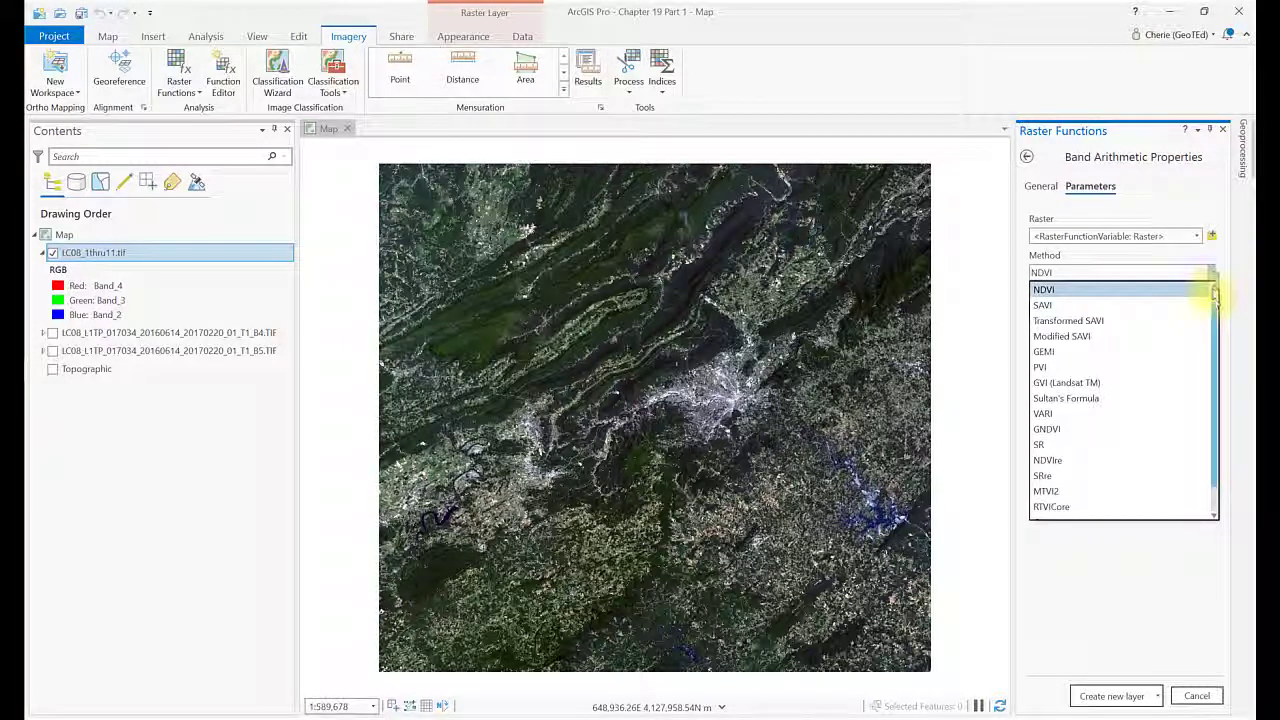
left_click(1214, 289)
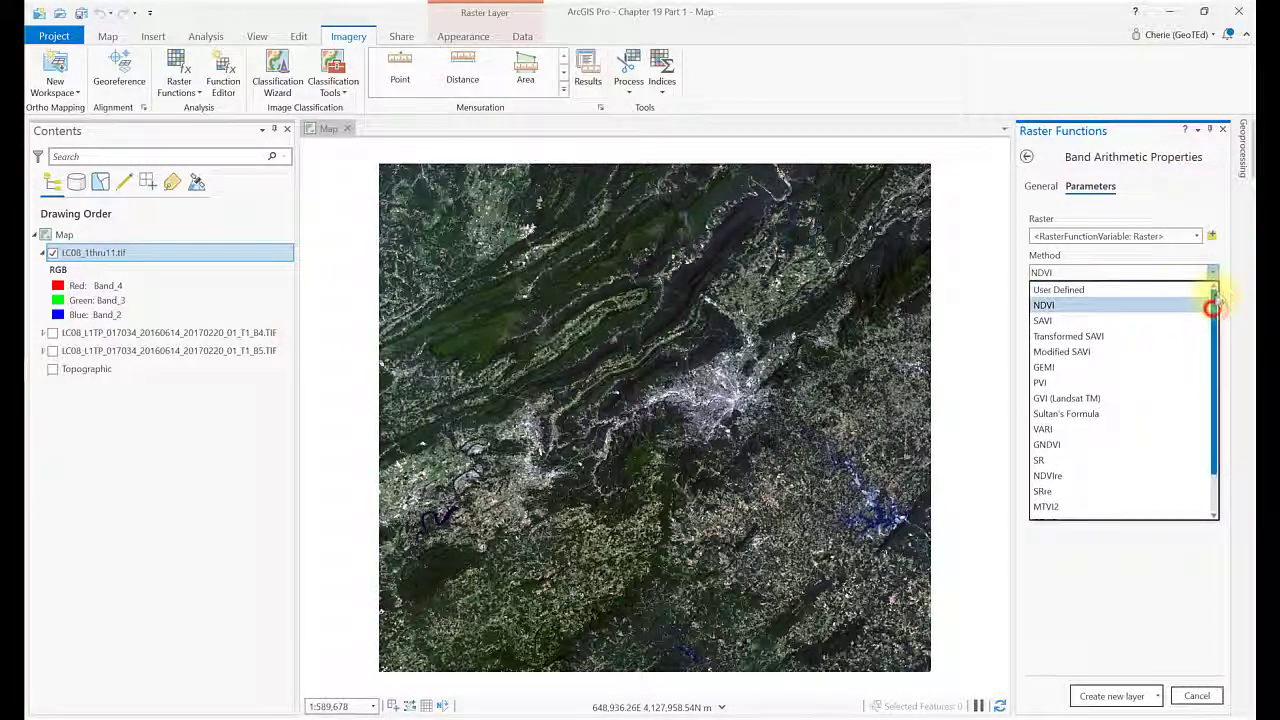
left_click(1118, 291)
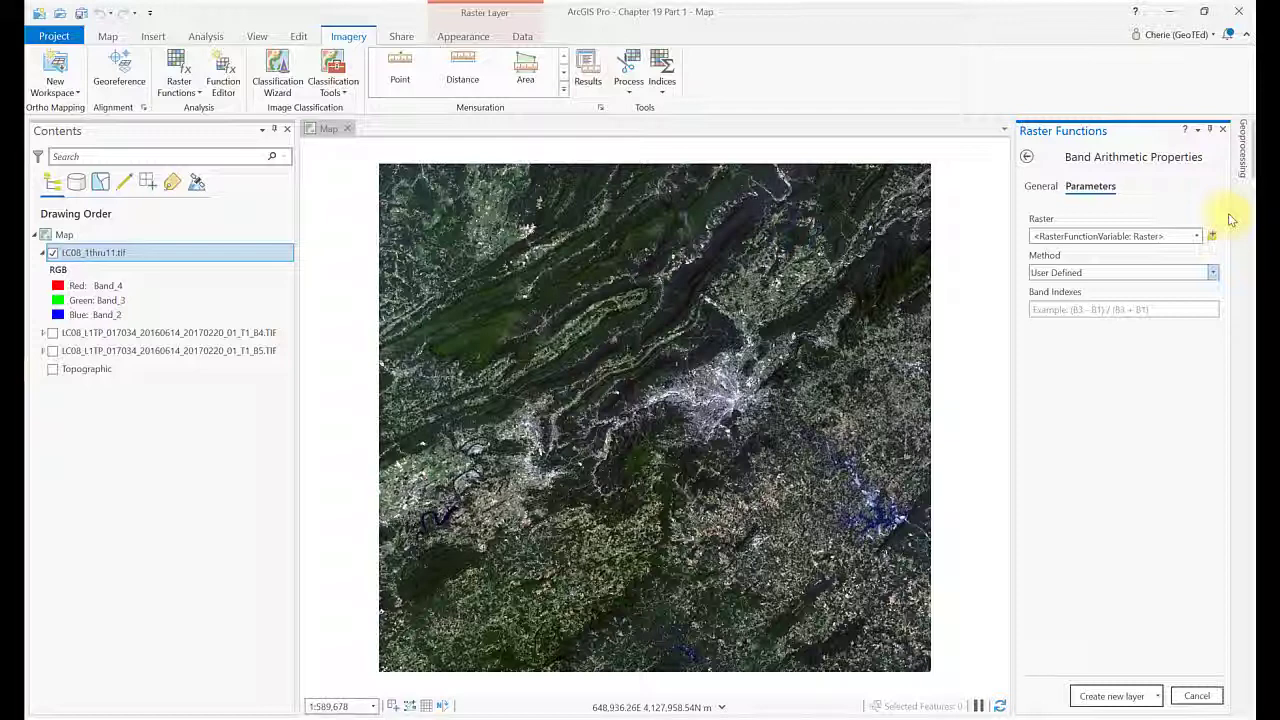
left_click(1197, 236)
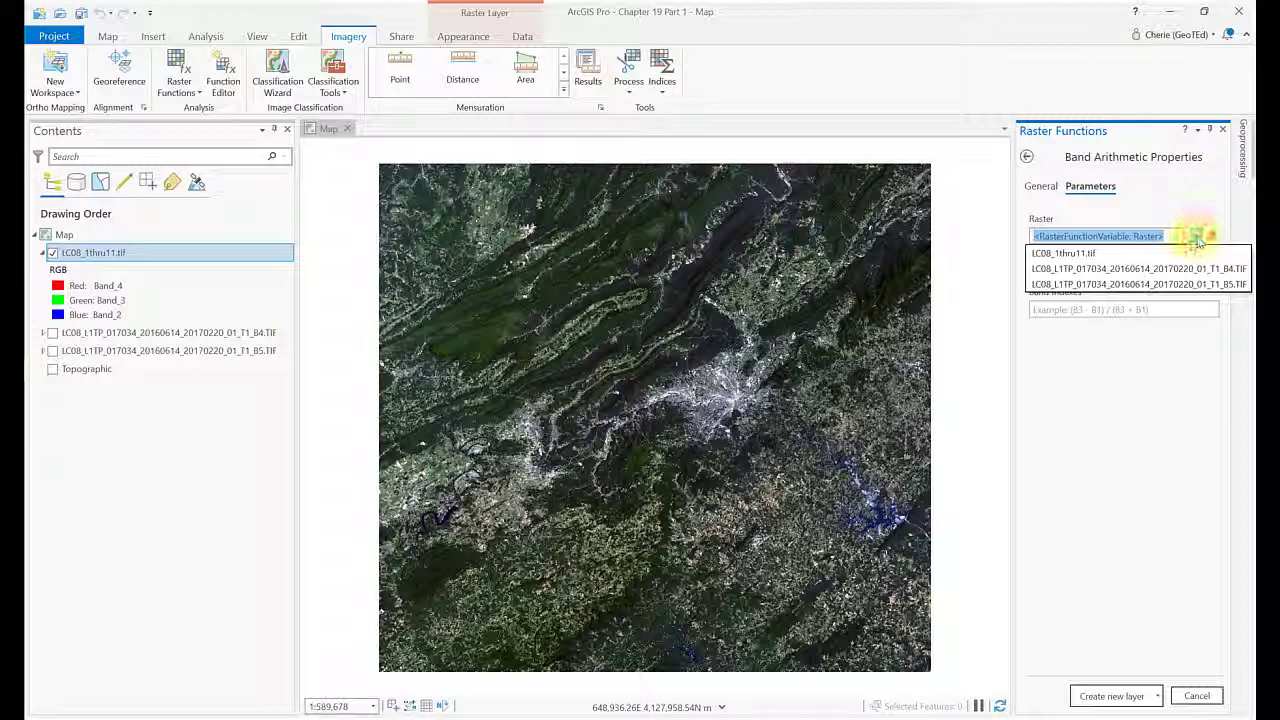
left_click(1097, 256)
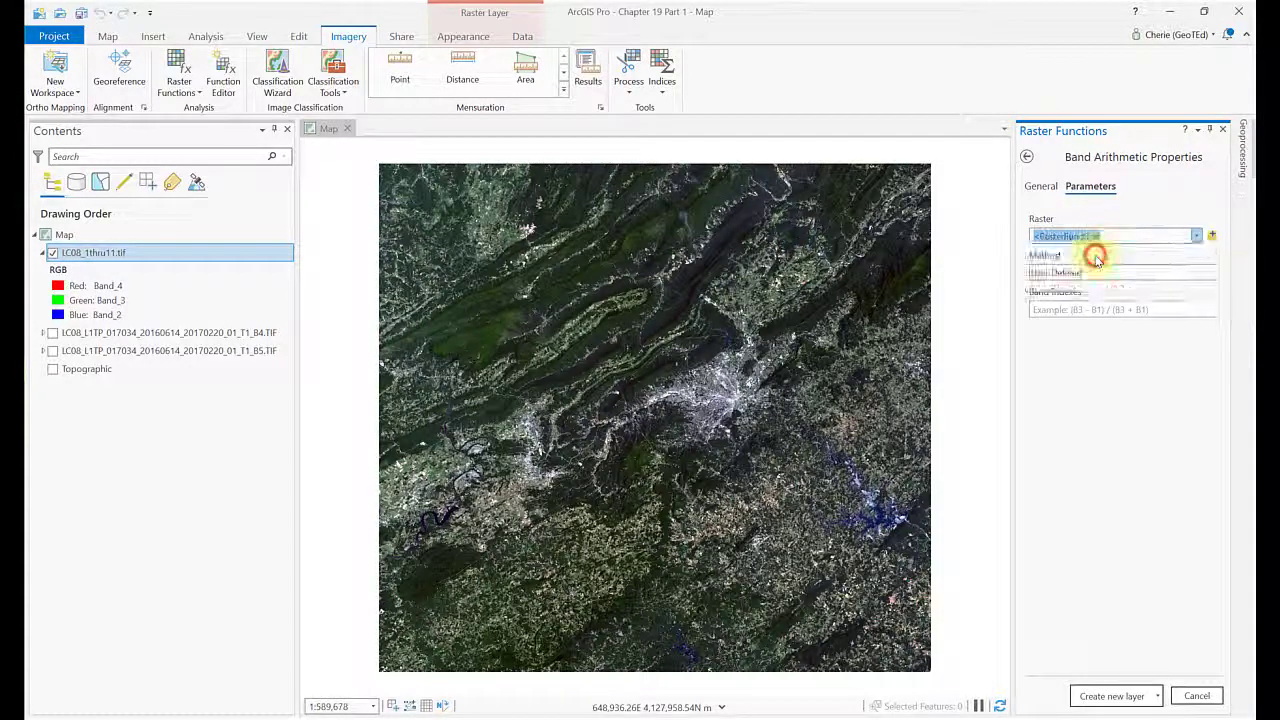
left_click(1080, 312)
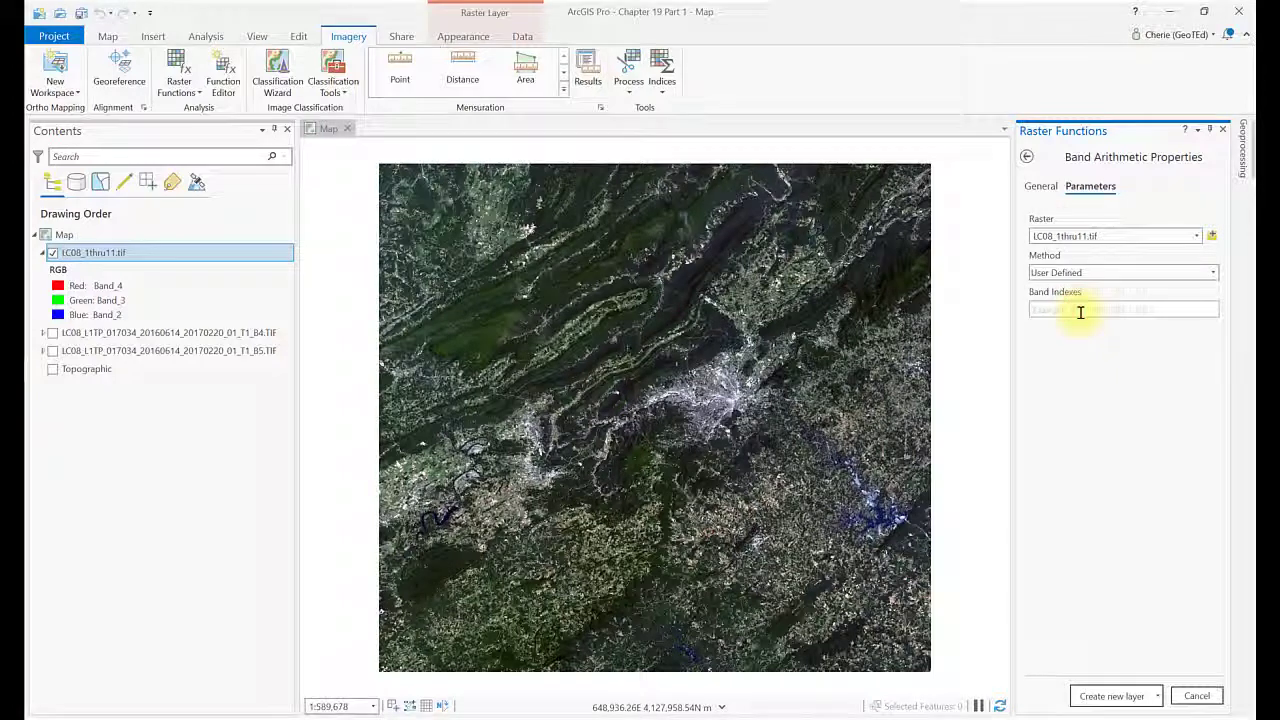
type("(B5/B4)")
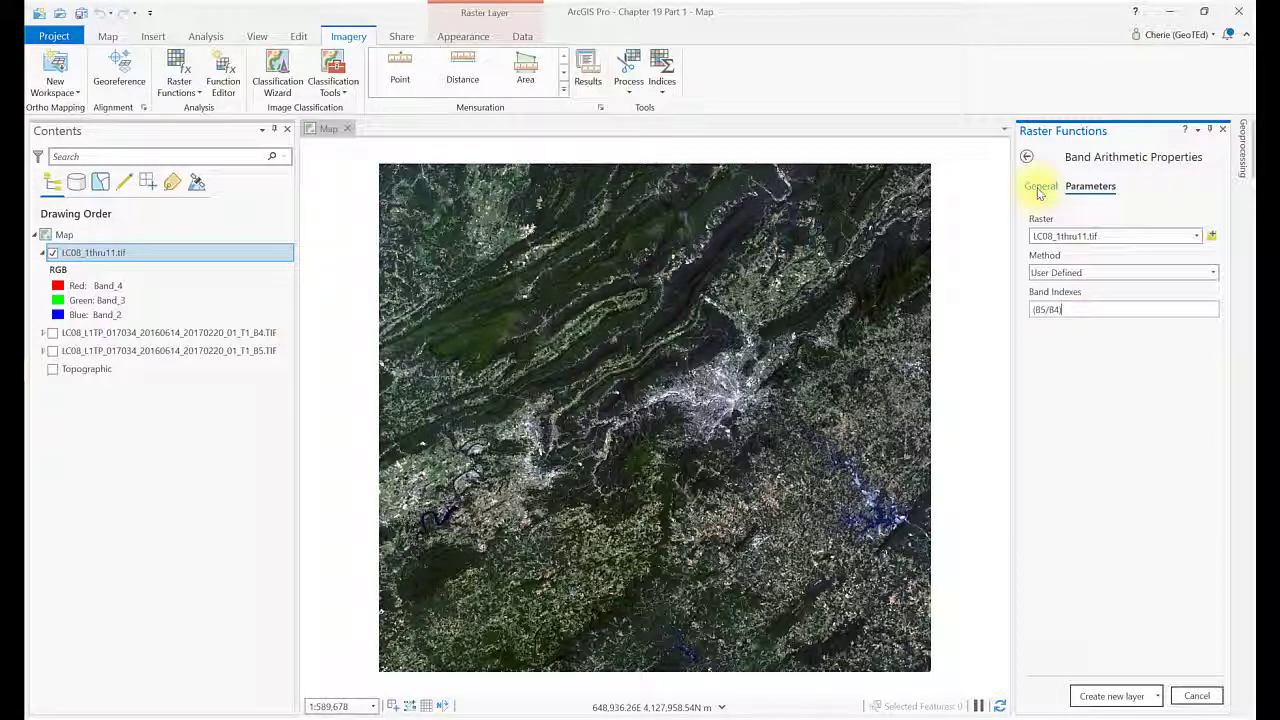
Step: Rename the output to B5dividedB4 and create it as a new layer
left_click(1039, 190)
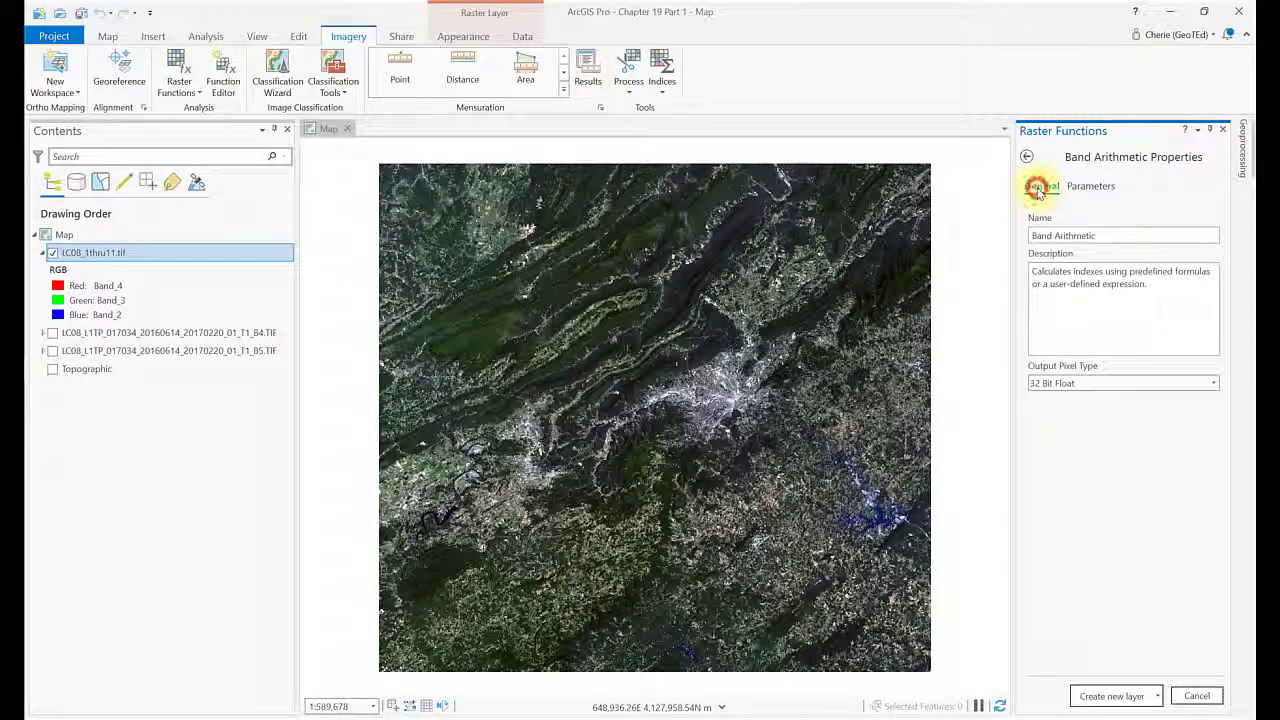
left_click_drag(1108, 237, 1027, 237)
type("B5d")
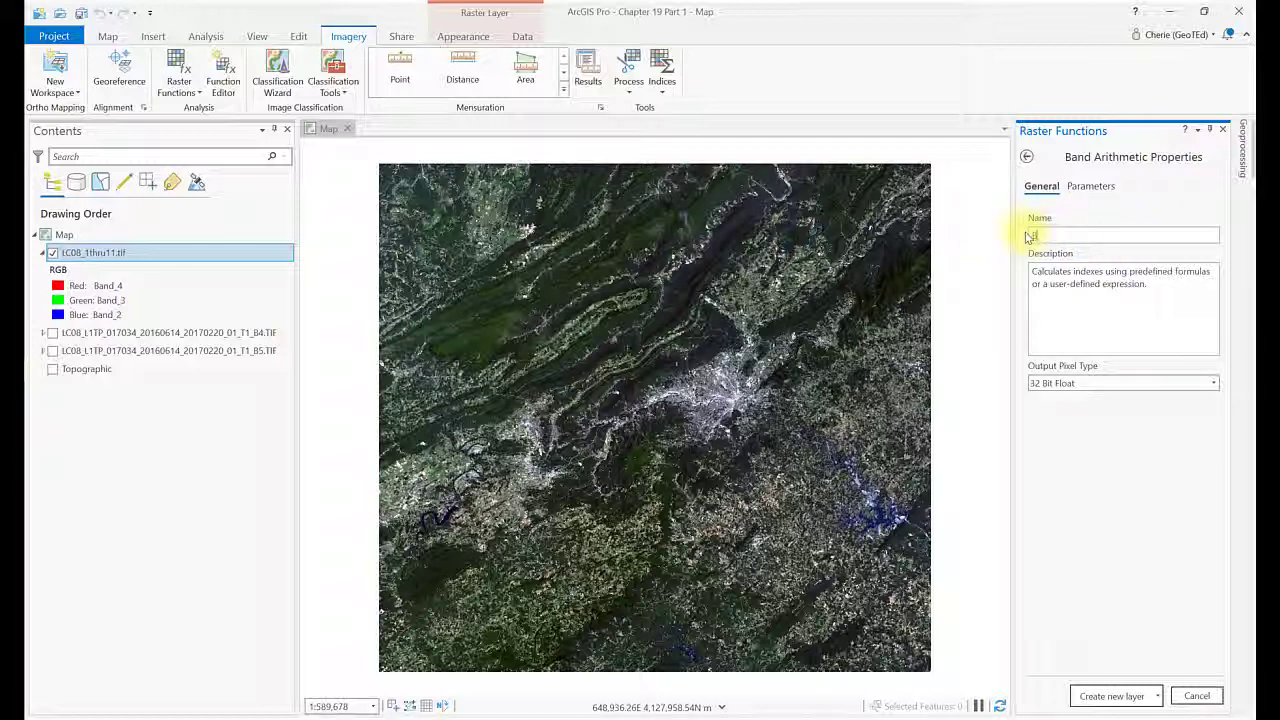
type("ivi")
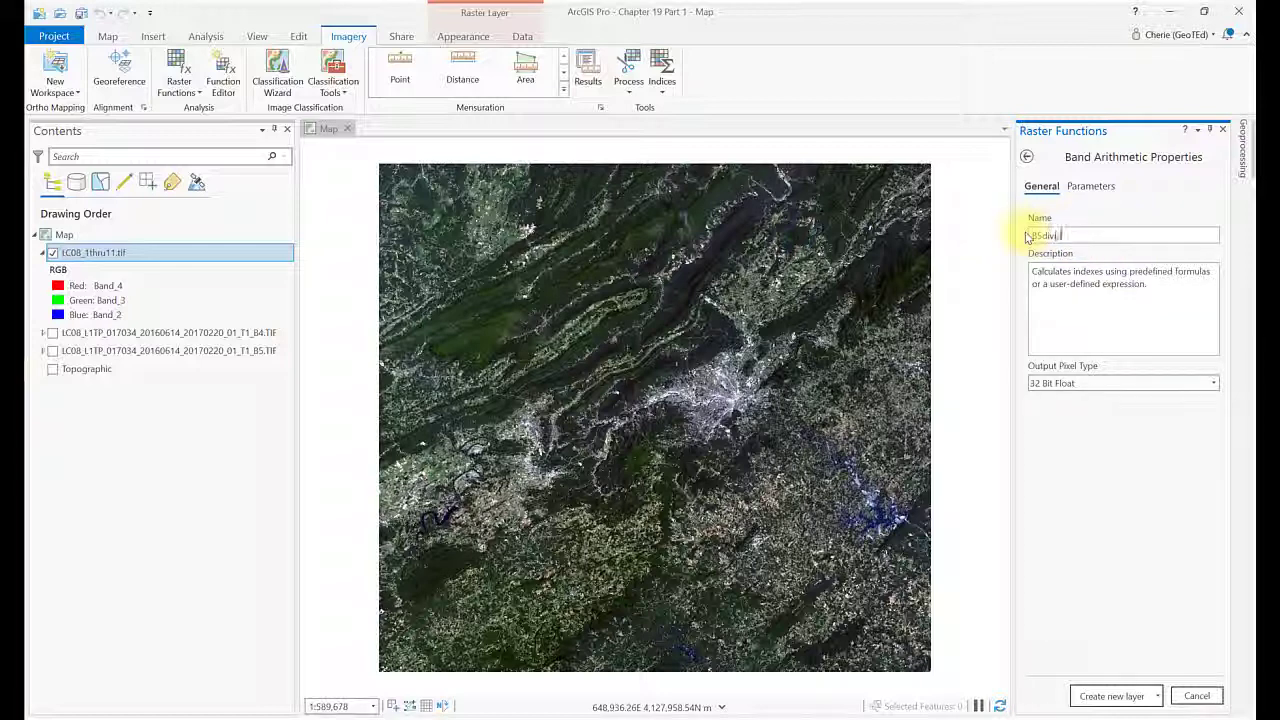
type("dedB4")
left_click(1116, 696)
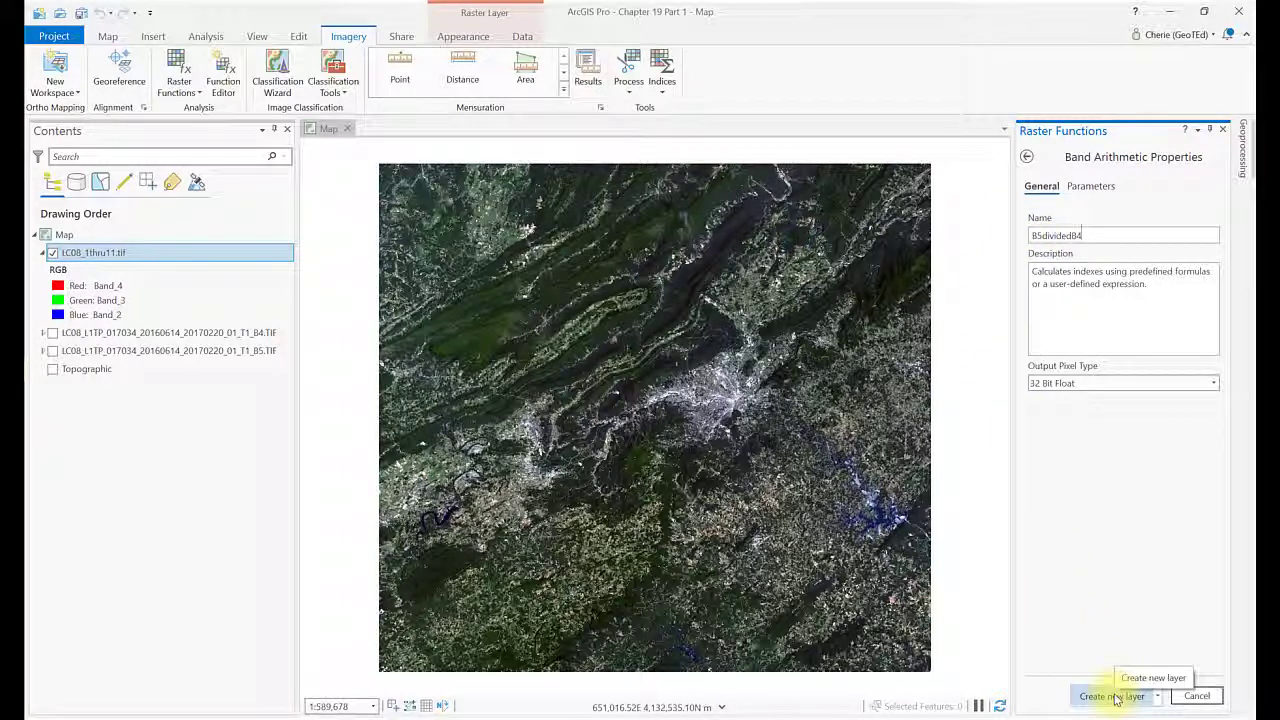
left_click(1116, 697)
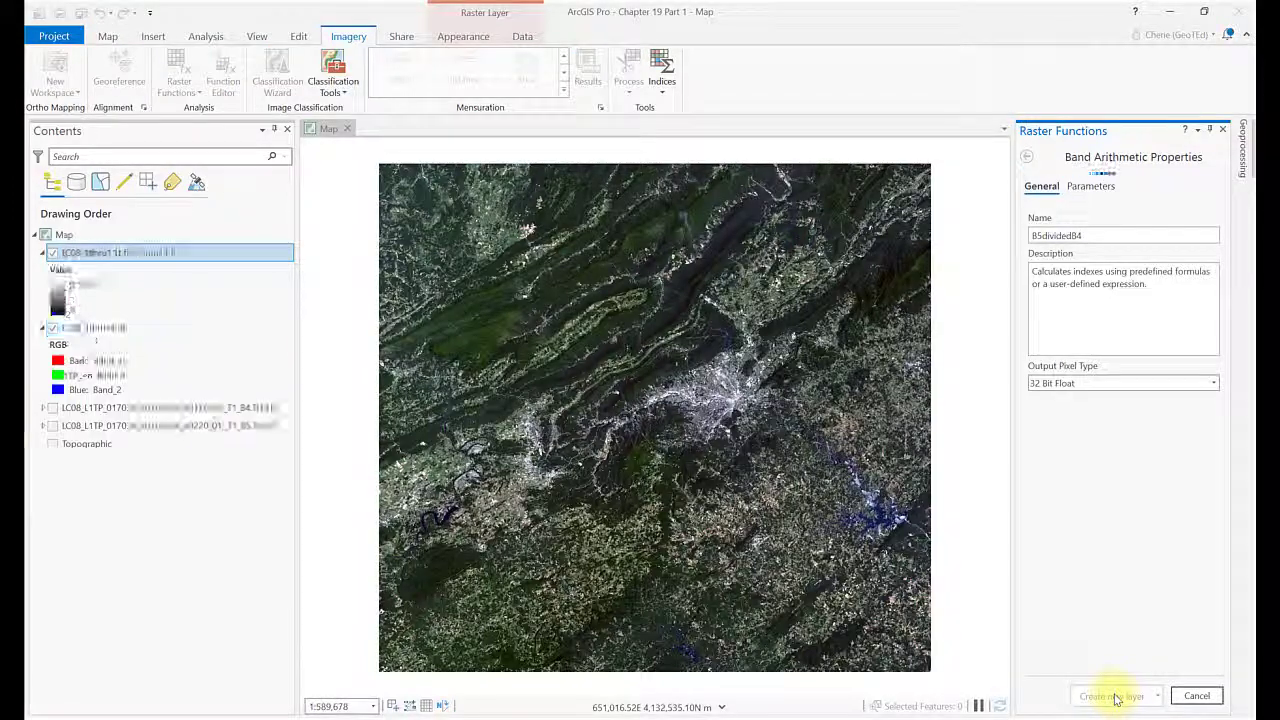
left_click(1222, 129)
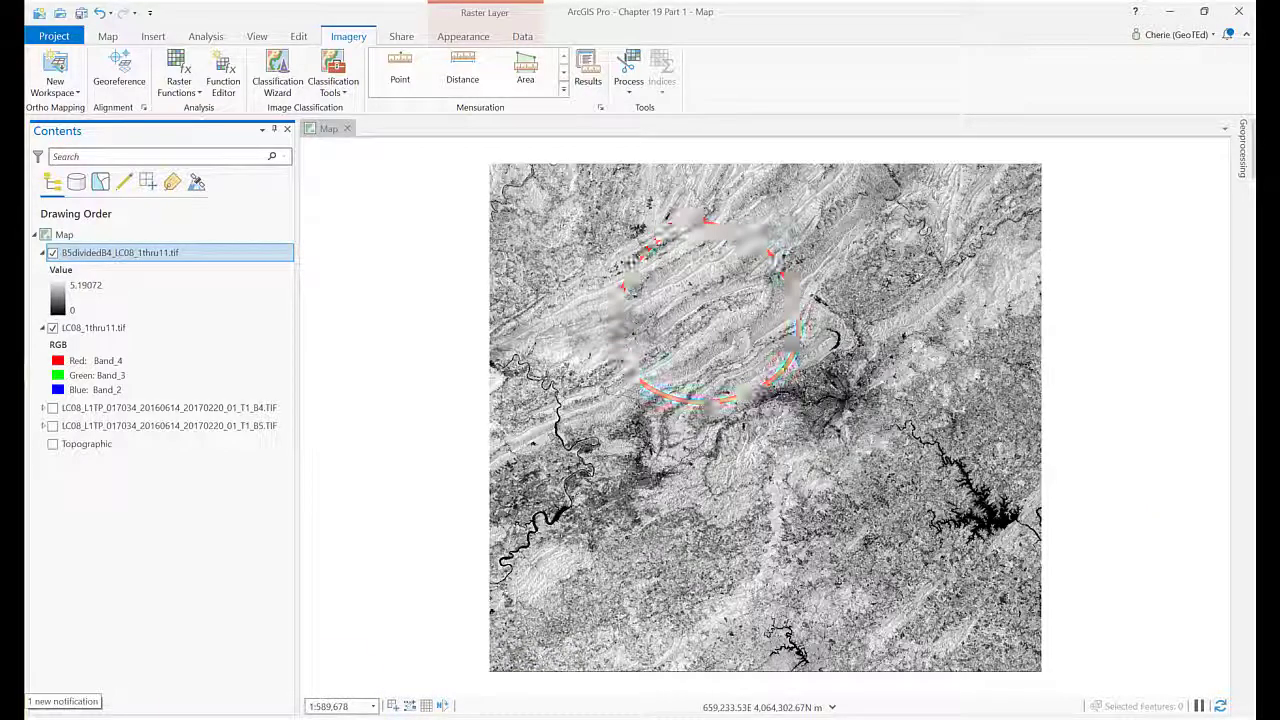
left_click(453, 37)
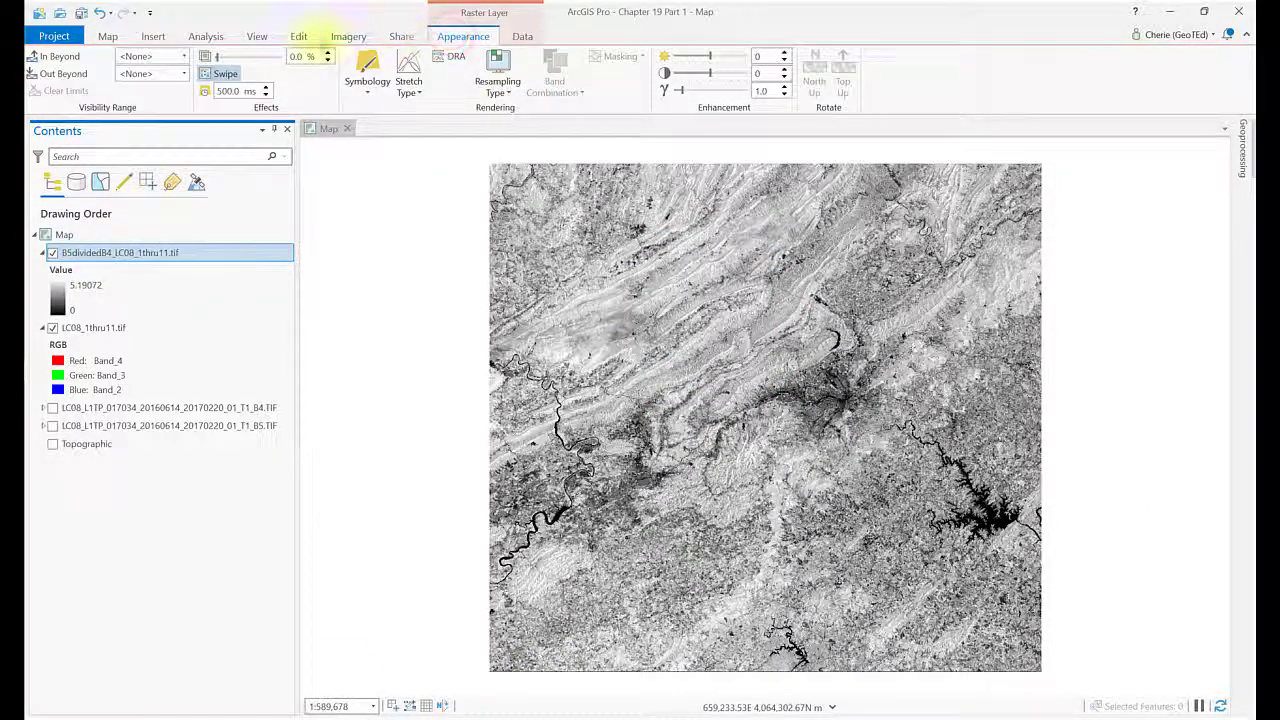
left_click(226, 74)
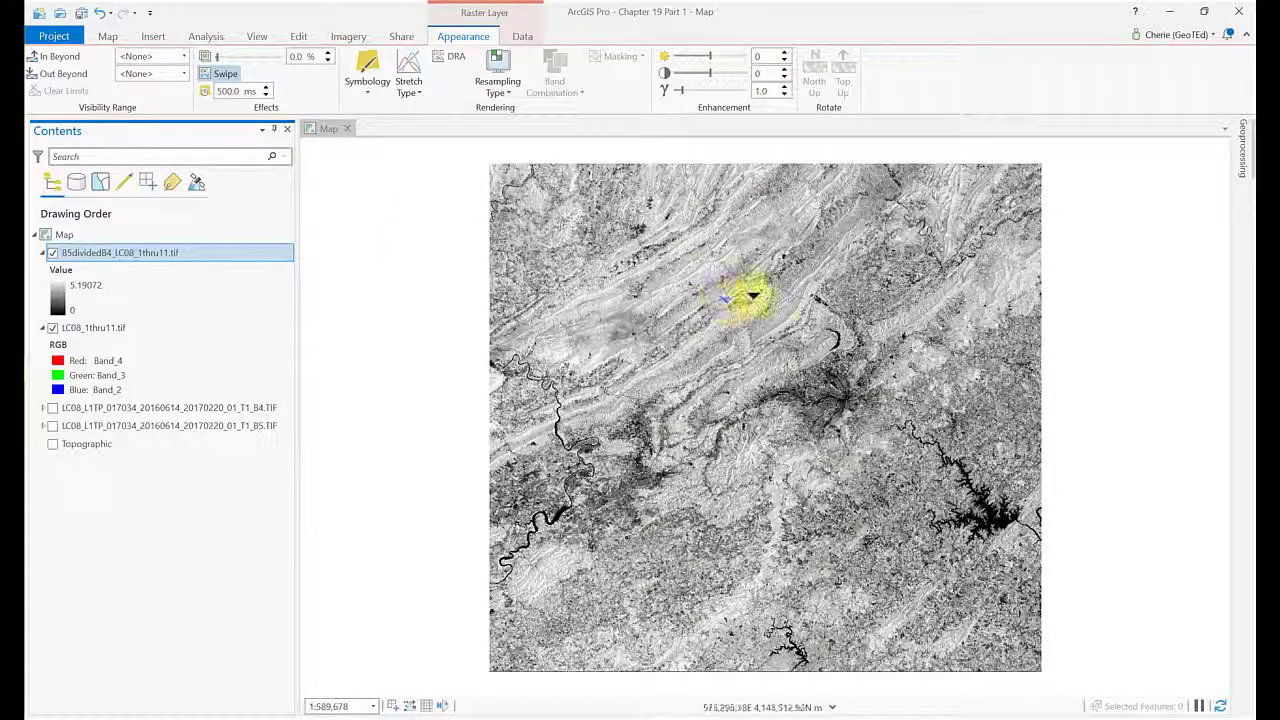
left_click_drag(751, 294, 745, 382)
scroll(785, 434, "up", 3)
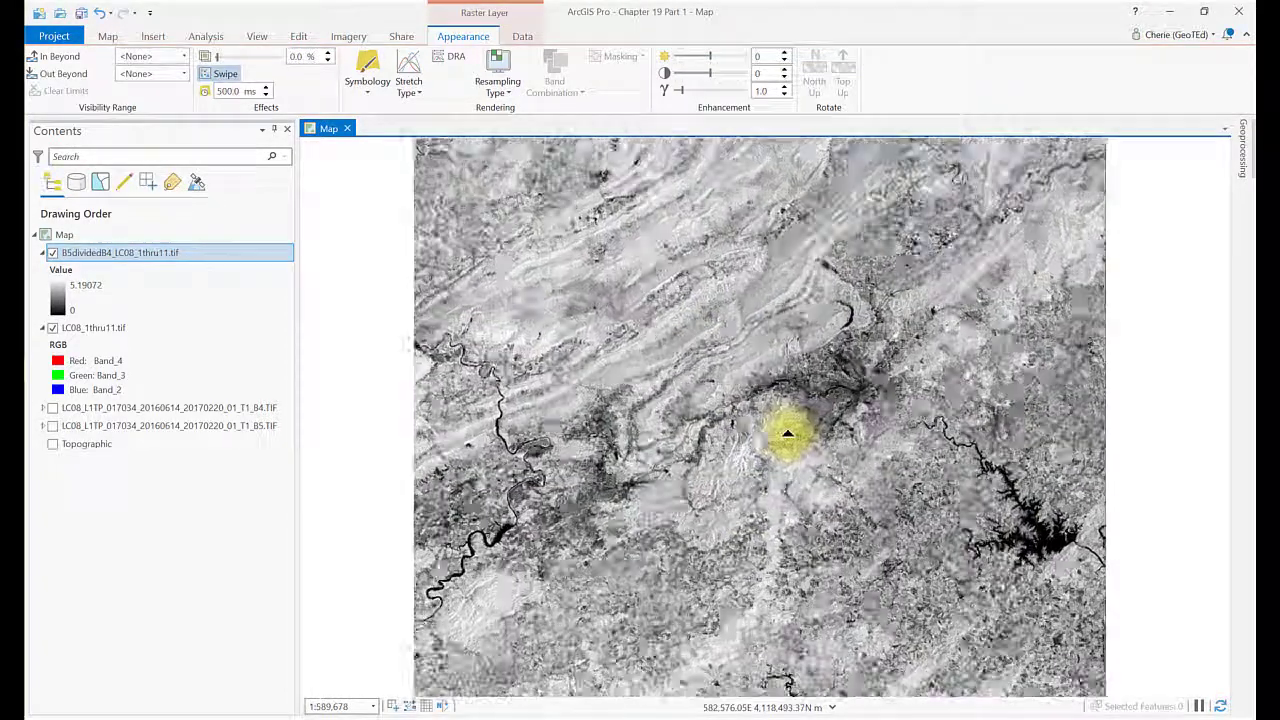
scroll(785, 434, "up", 2)
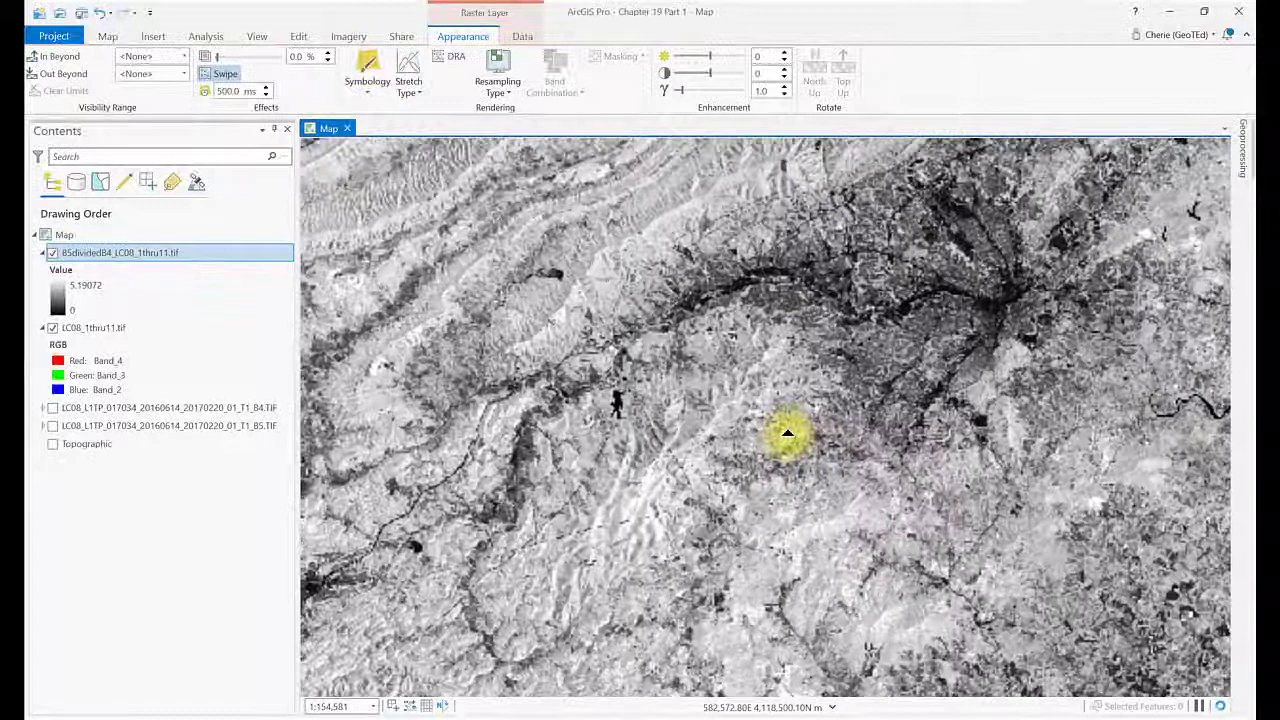
mouse_move(675, 188)
left_mouse_down()
mouse_move(663, 337)
mouse_move(637, 400)
mouse_move(629, 189)
mouse_move(610, 437)
mouse_move(649, 251)
mouse_move(631, 326)
mouse_move(626, 482)
left_mouse_up()
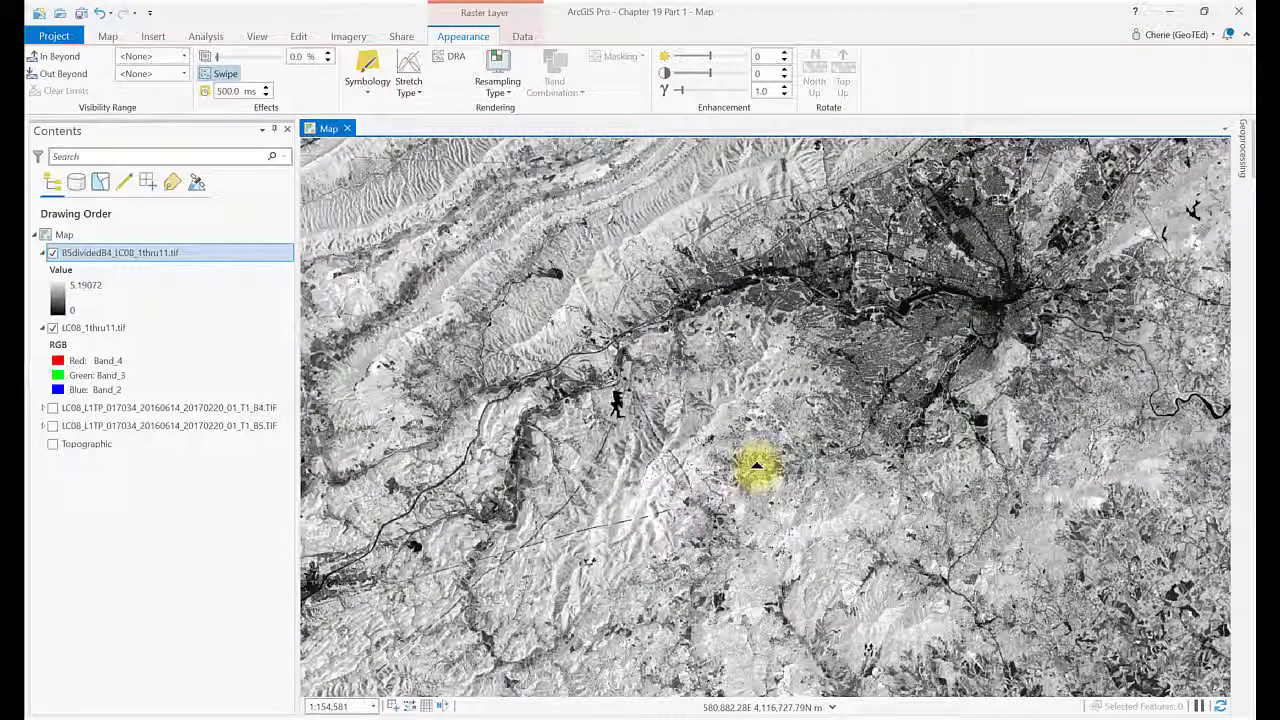
scroll(757, 465, "up", 2)
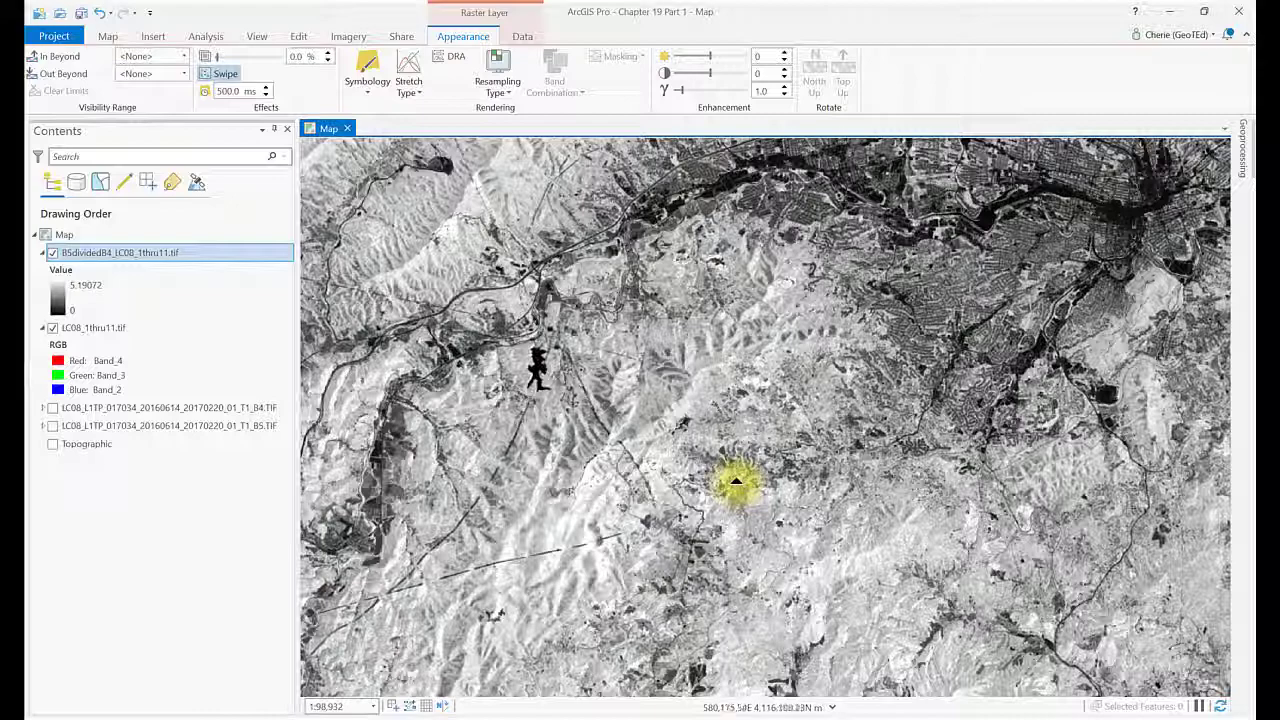
scroll(736, 484, "down", 2)
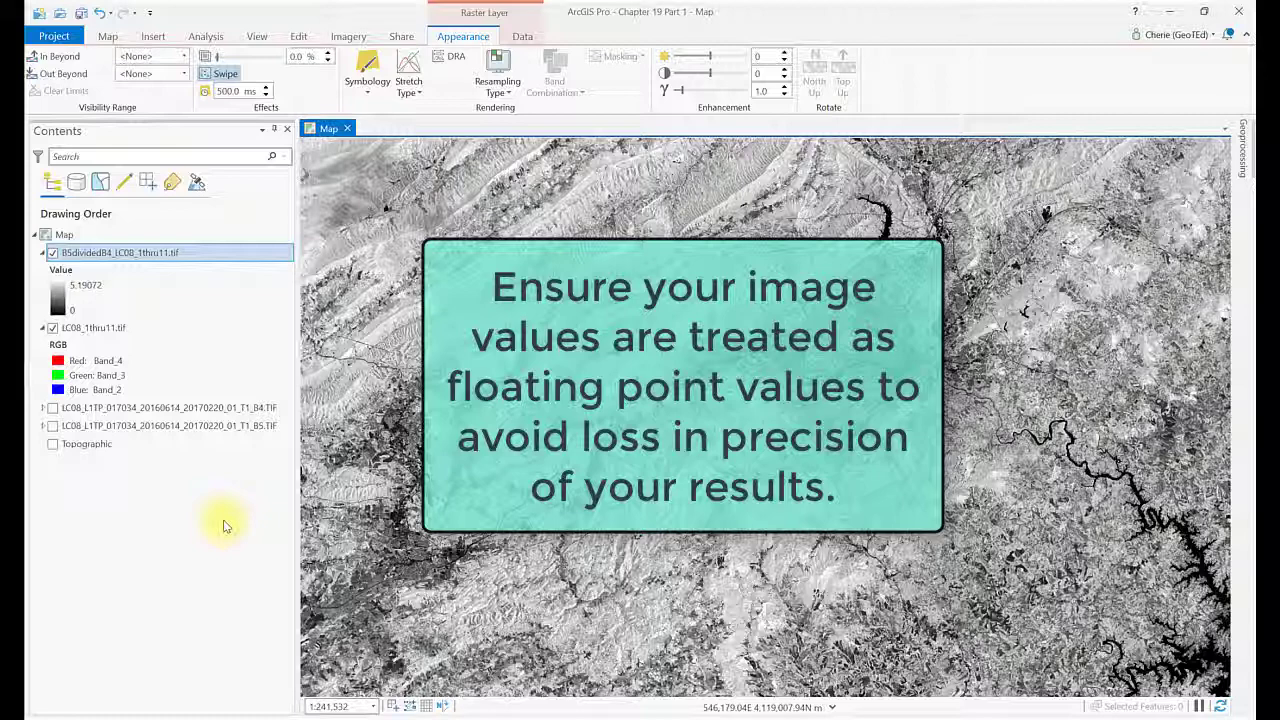
Step: Zoom the map to the full extent of the B5dividedB4 layer
right_click(154, 253)
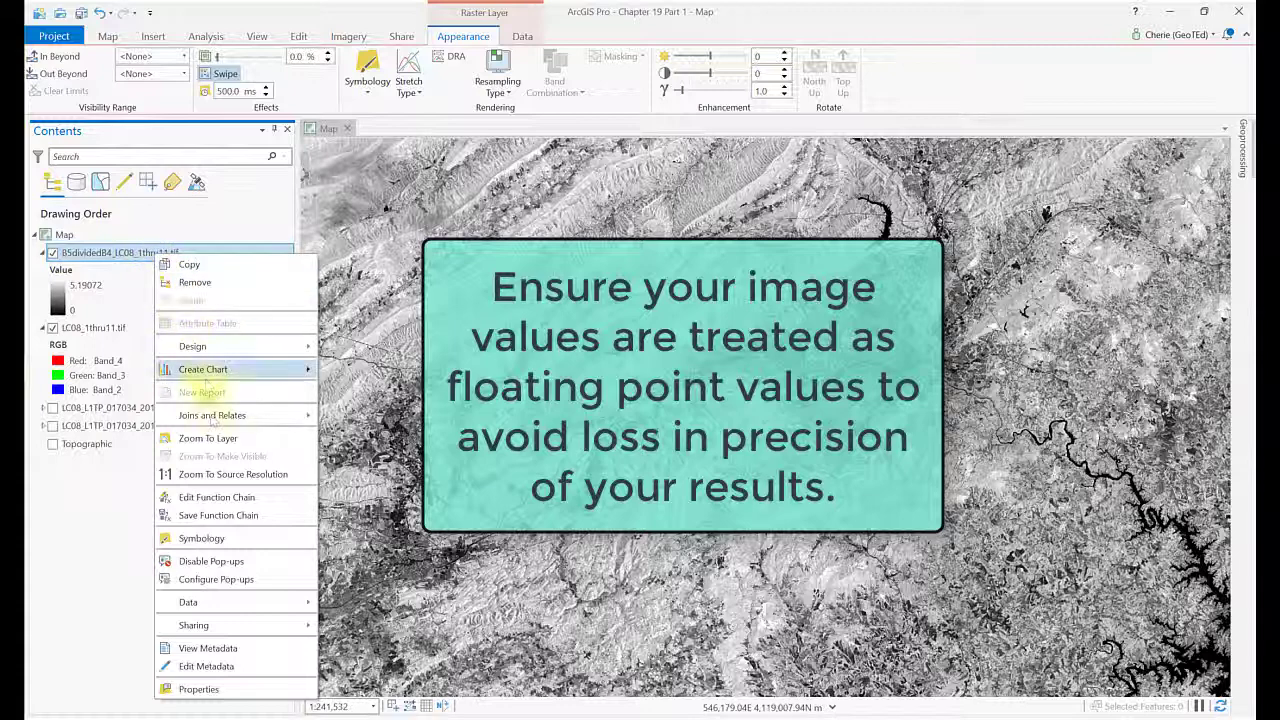
left_click(212, 439)
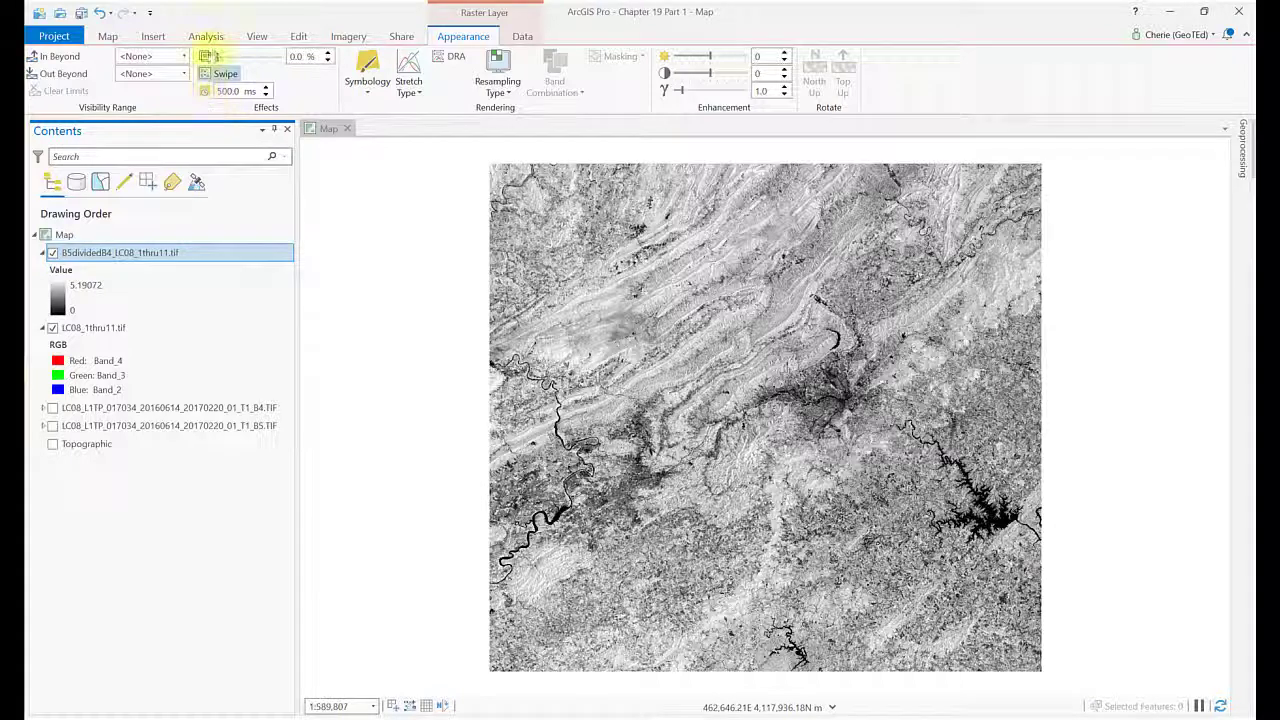
left_click(210, 37)
Step: Search geoprocessing tools for 'float' and open the Spatial Analyst Float tool
left_click(222, 70)
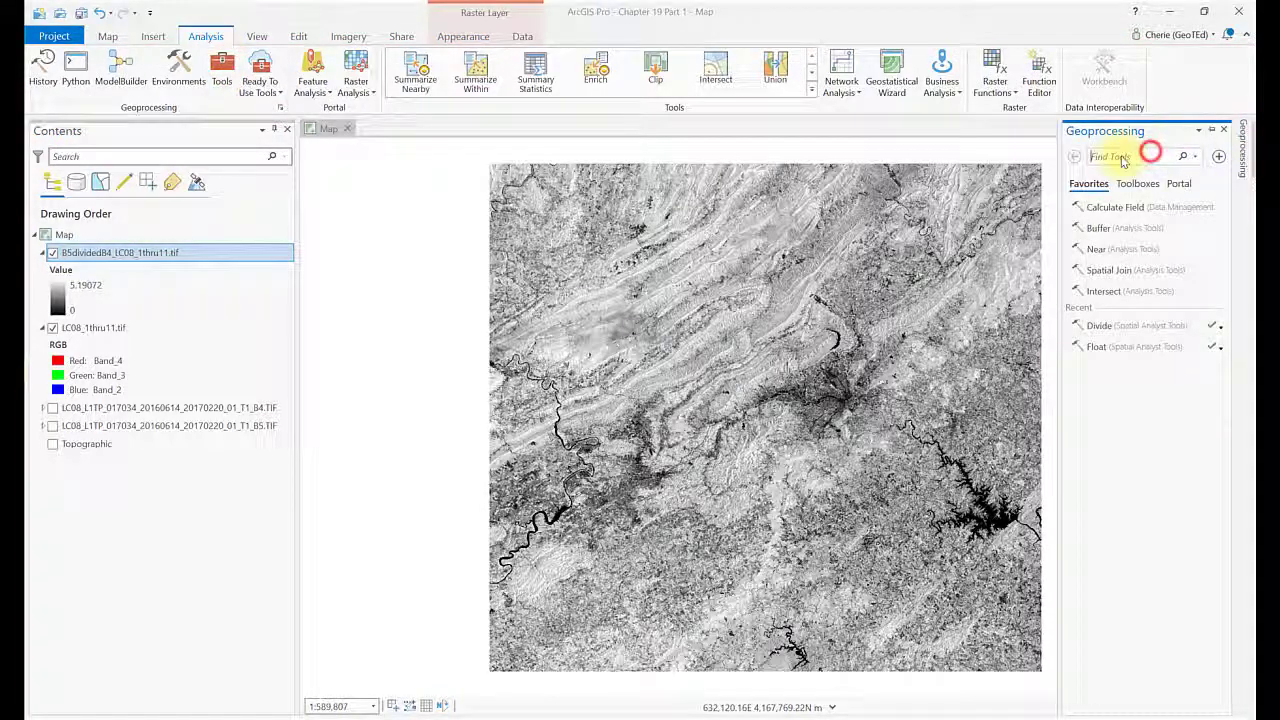
left_click(1122, 160)
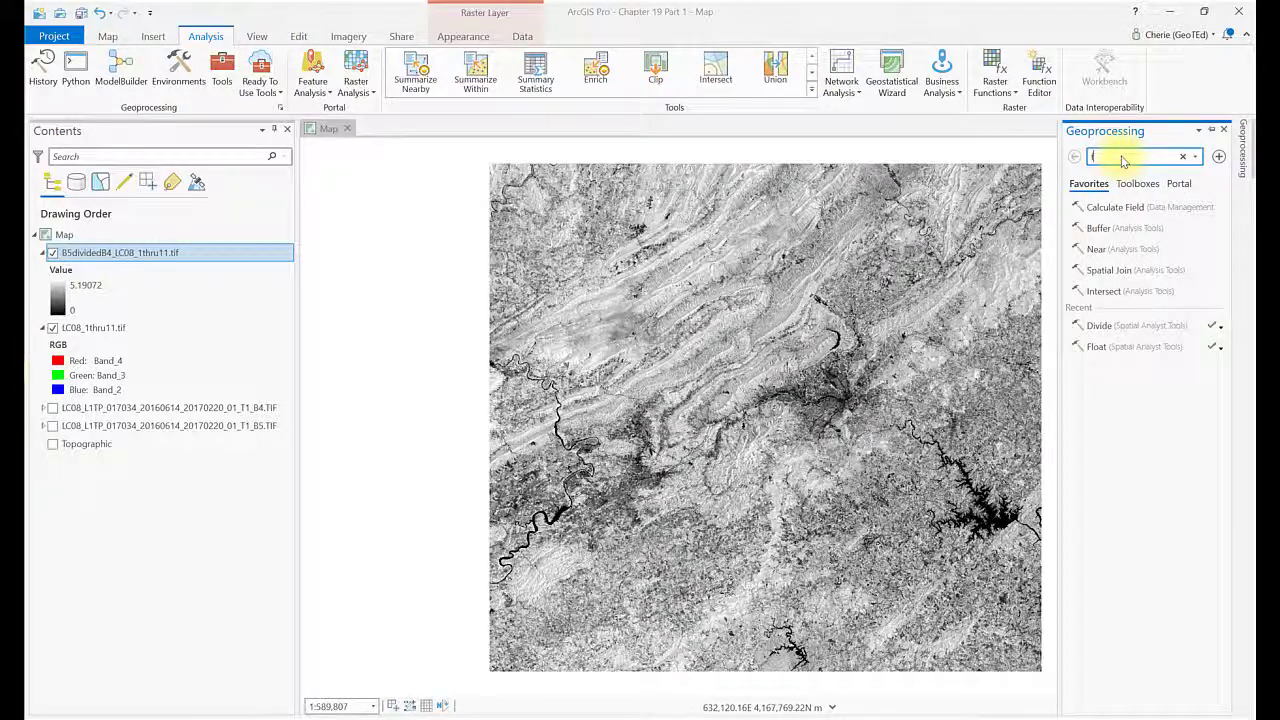
type("float")
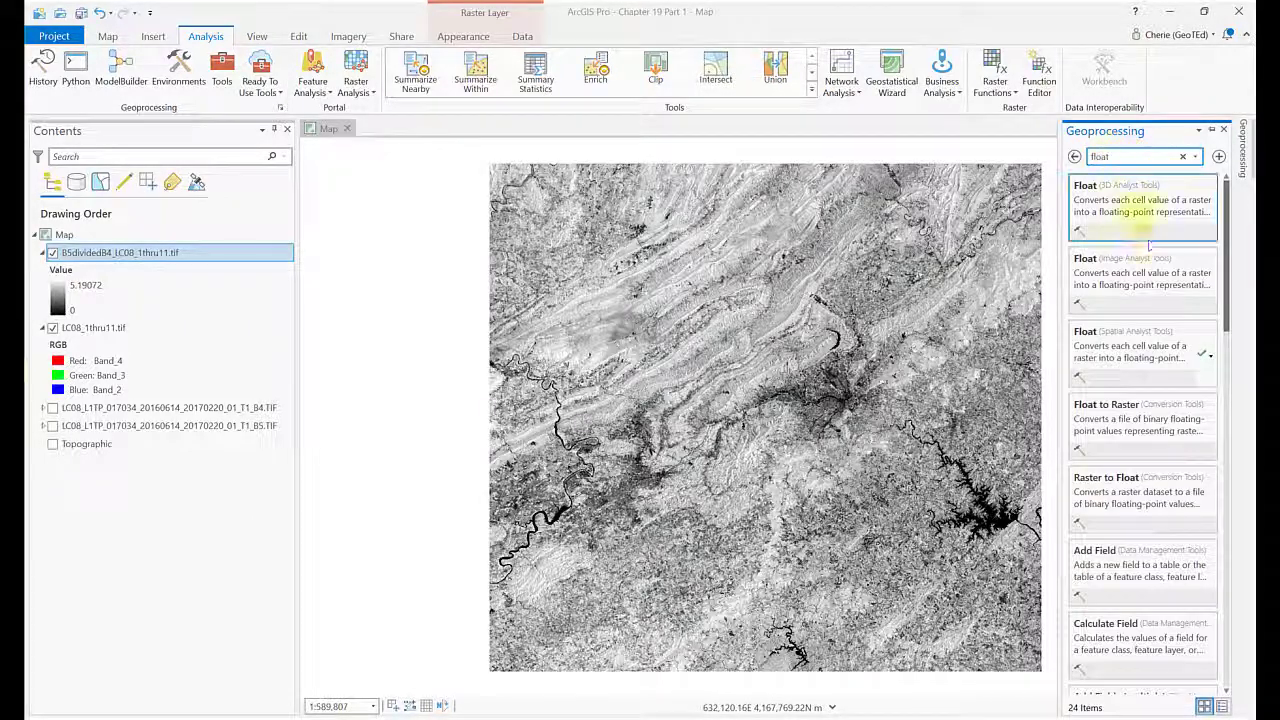
left_click(1147, 355)
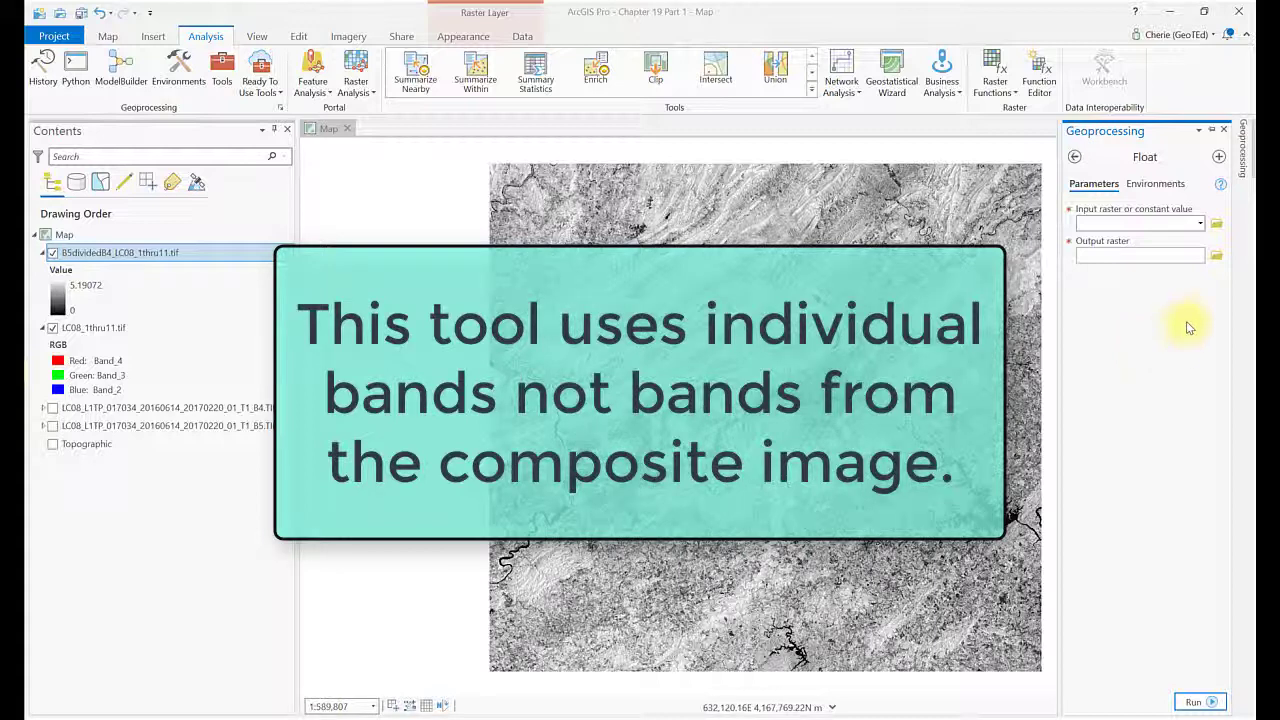
Step: Convert the band 4 TIF into a floating-point raster named Float_B4
left_click(1202, 223)
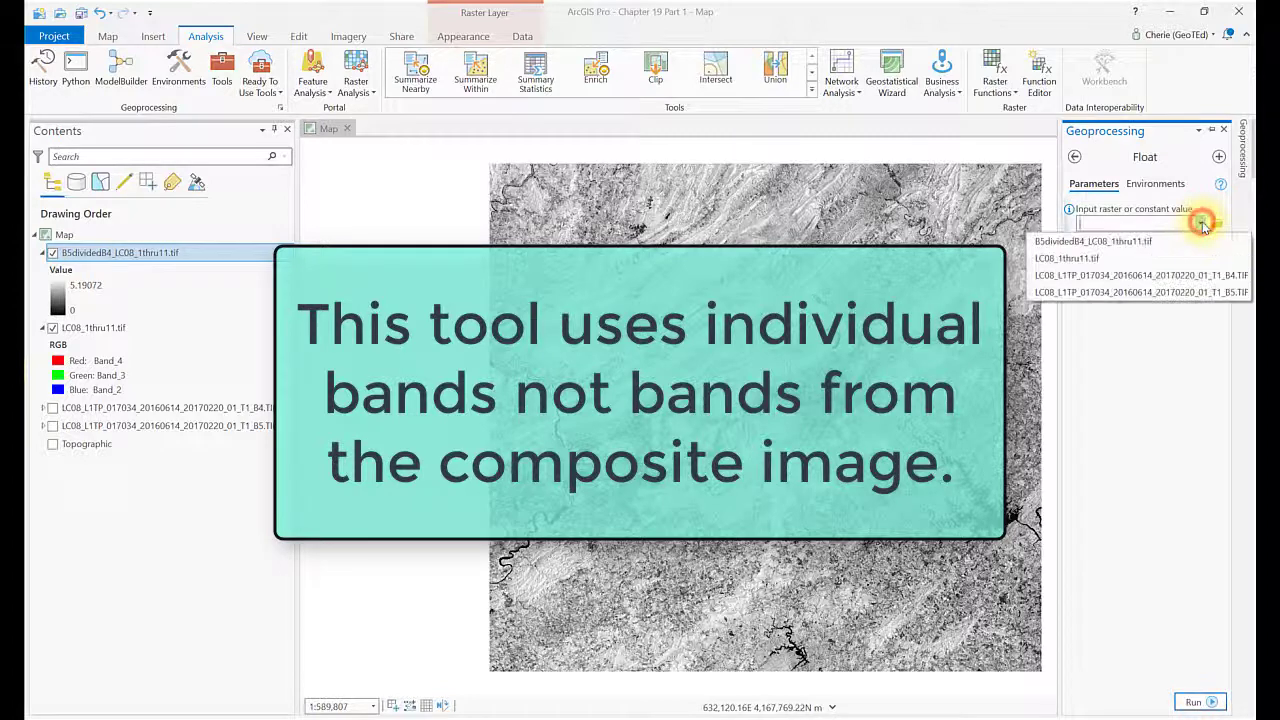
left_click(1220, 276)
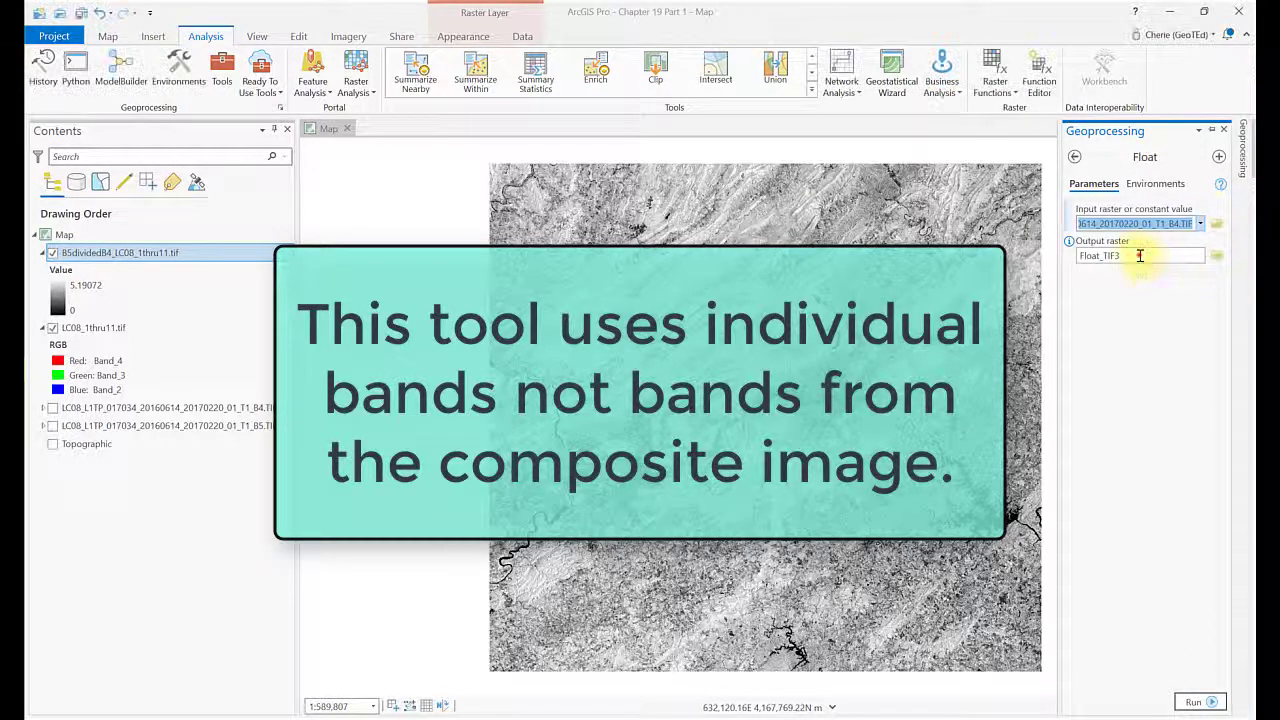
left_click(1140, 256)
key("BackSpace")
key("BackSpace")
key("BackSpace")
key("BackSpace")
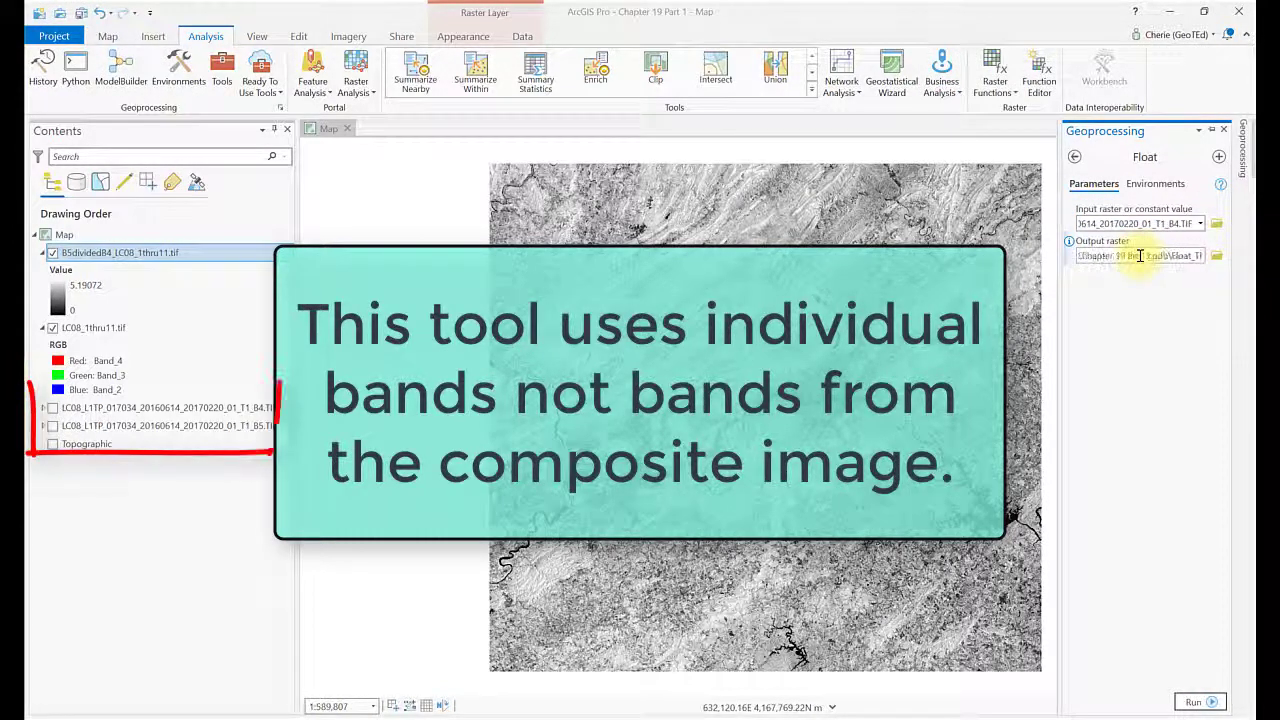
type("B4")
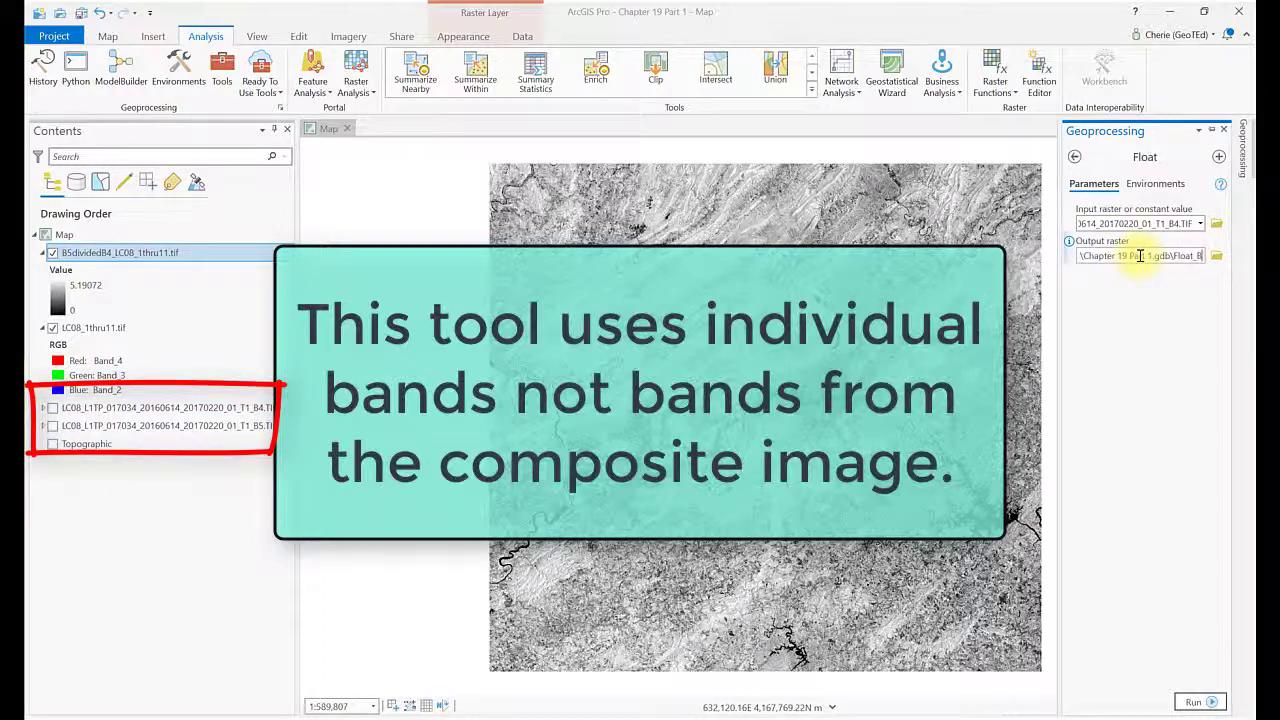
left_click(1188, 698)
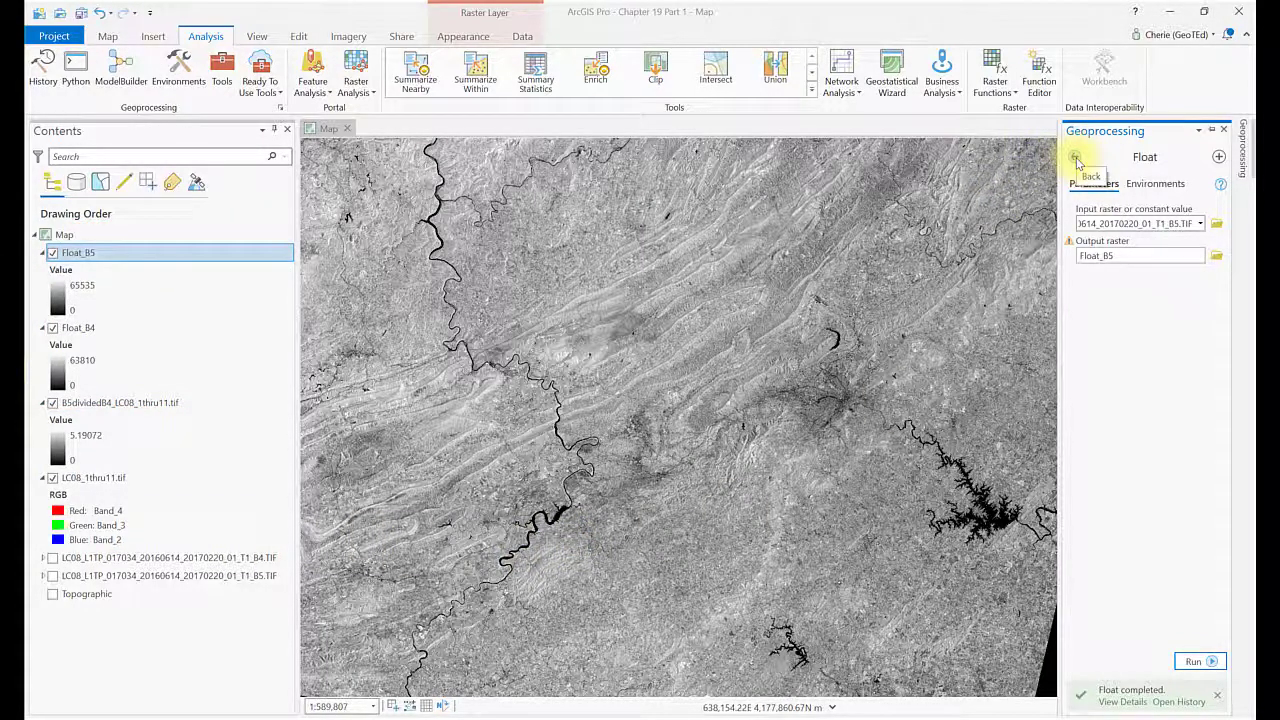
left_click(1075, 158)
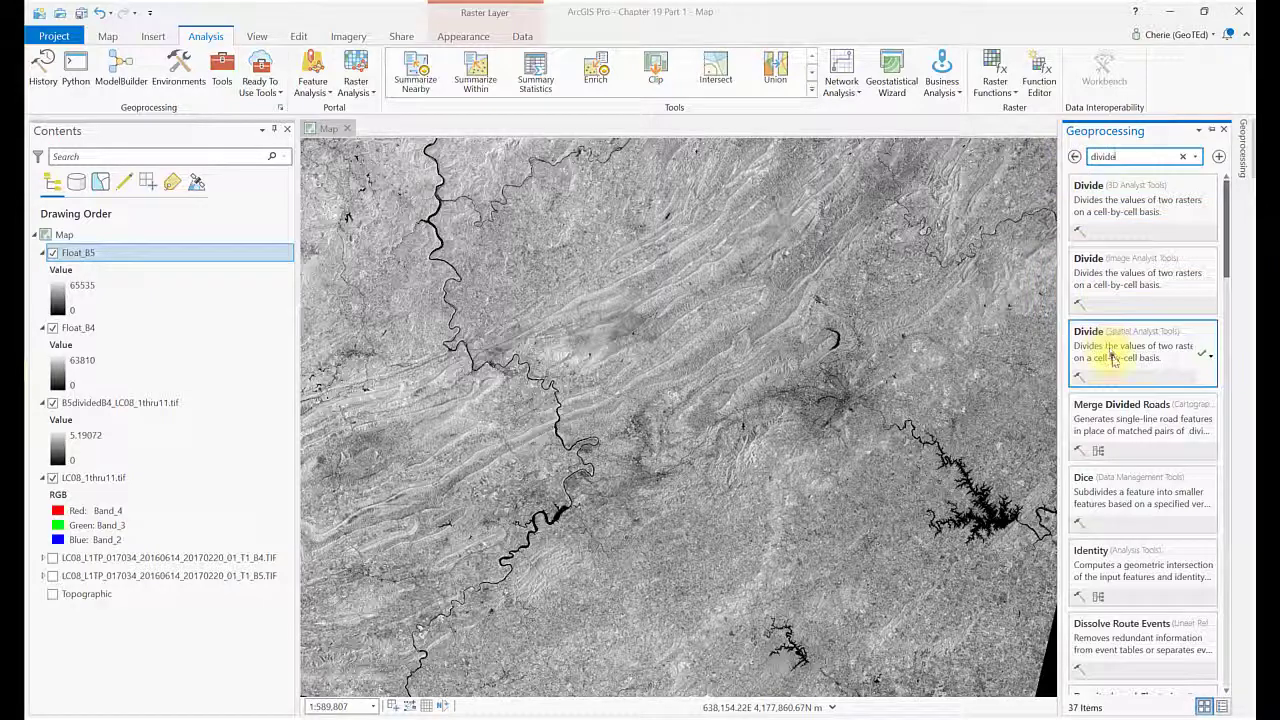
Step: Run Spatial Analyst Divide with Float_B5 over Float_B4, outputting Divide_5by4
left_click(1112, 358)
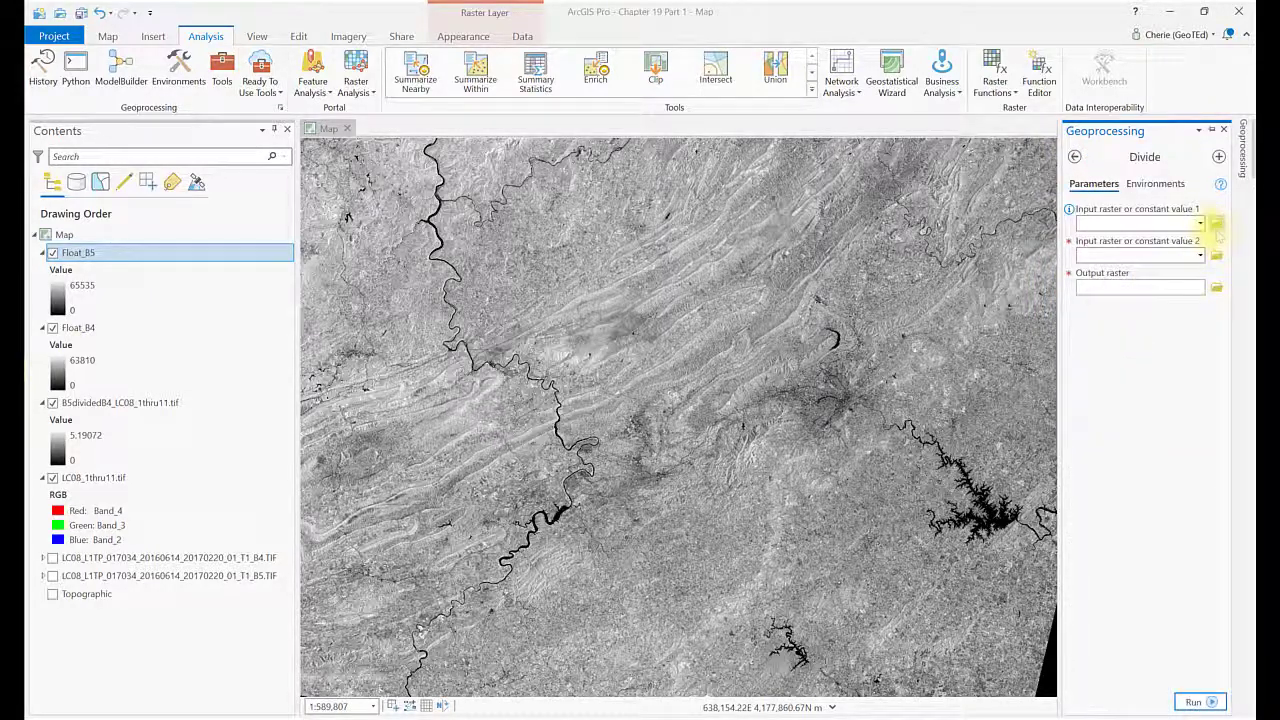
left_click(1200, 224)
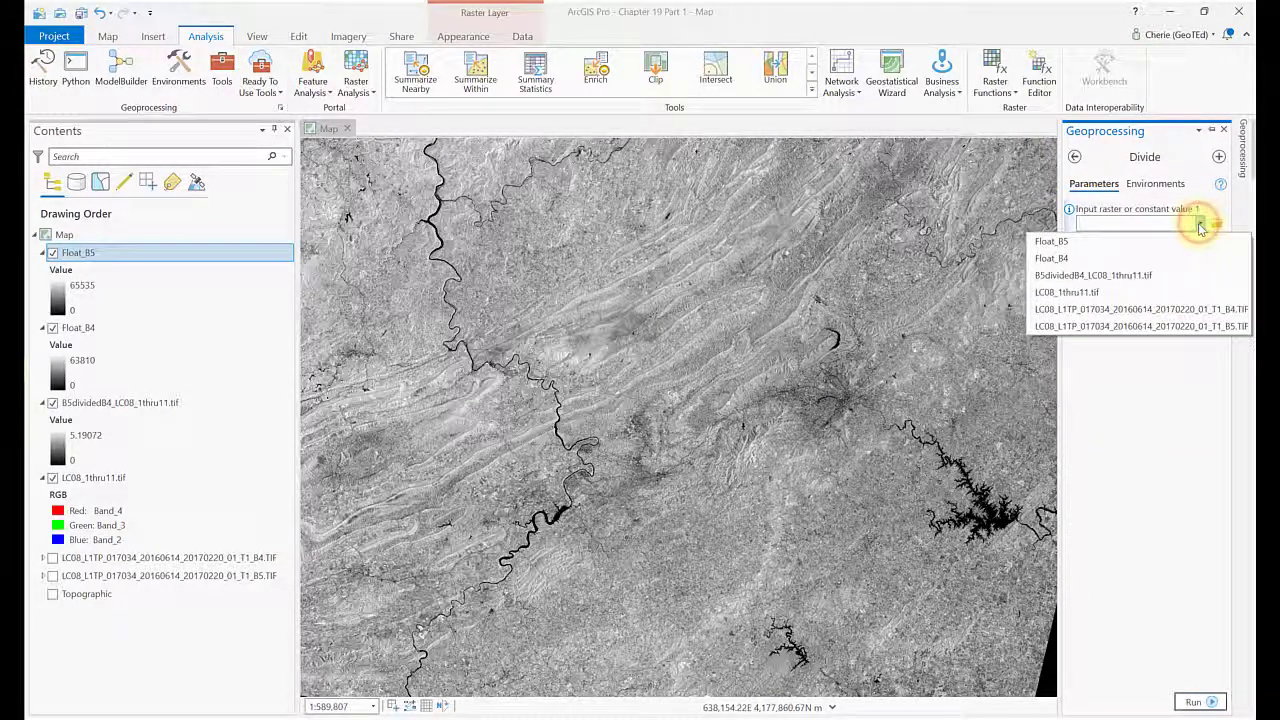
left_click(1195, 241)
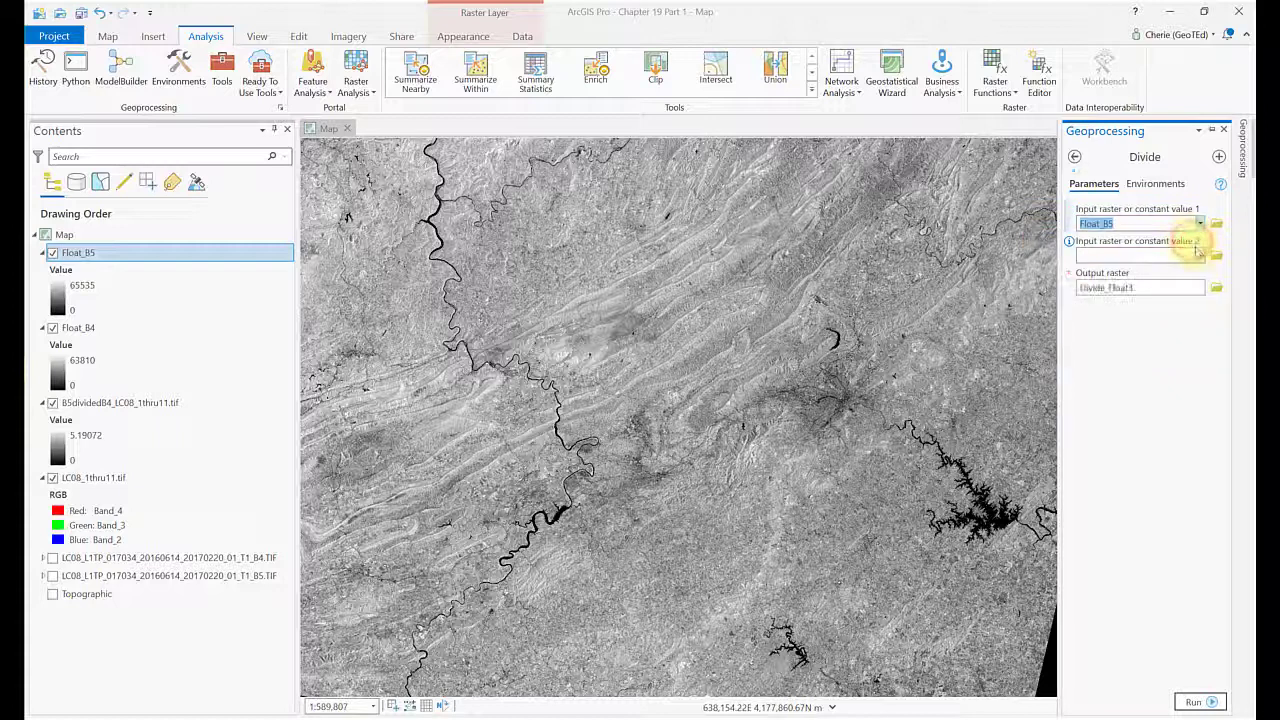
left_click(1201, 256)
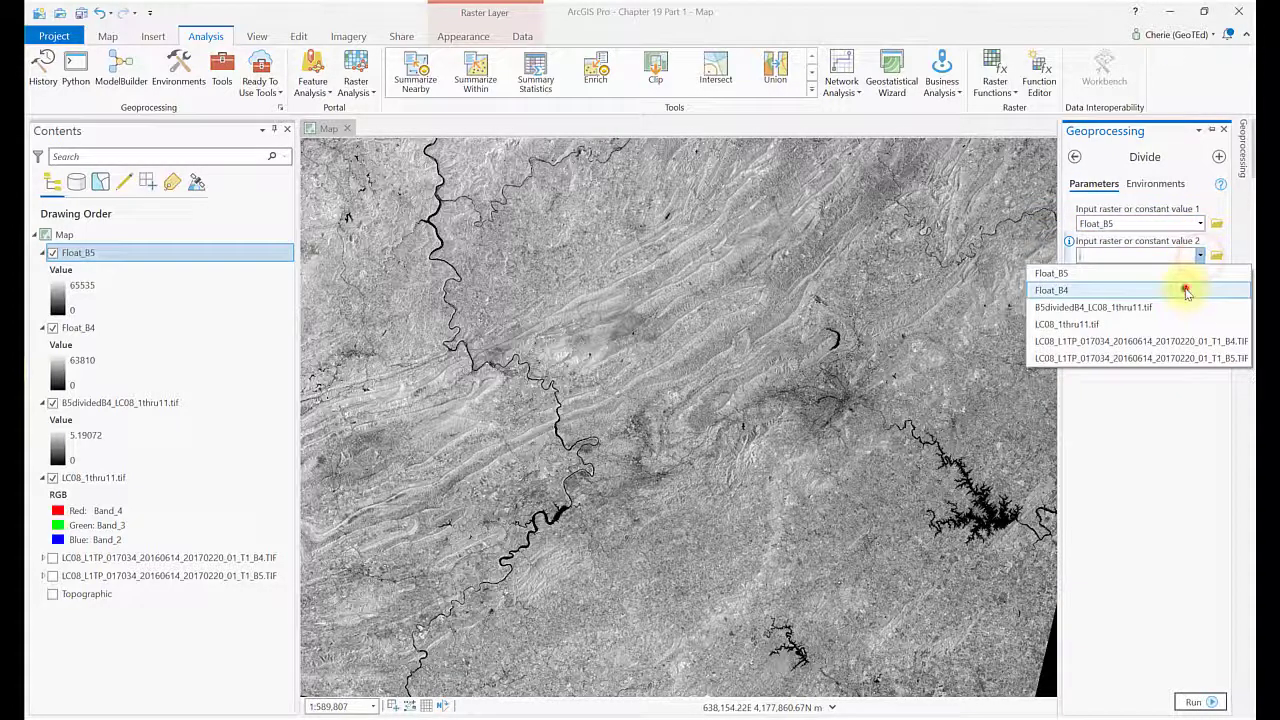
left_click(1184, 289)
left_click(1144, 290)
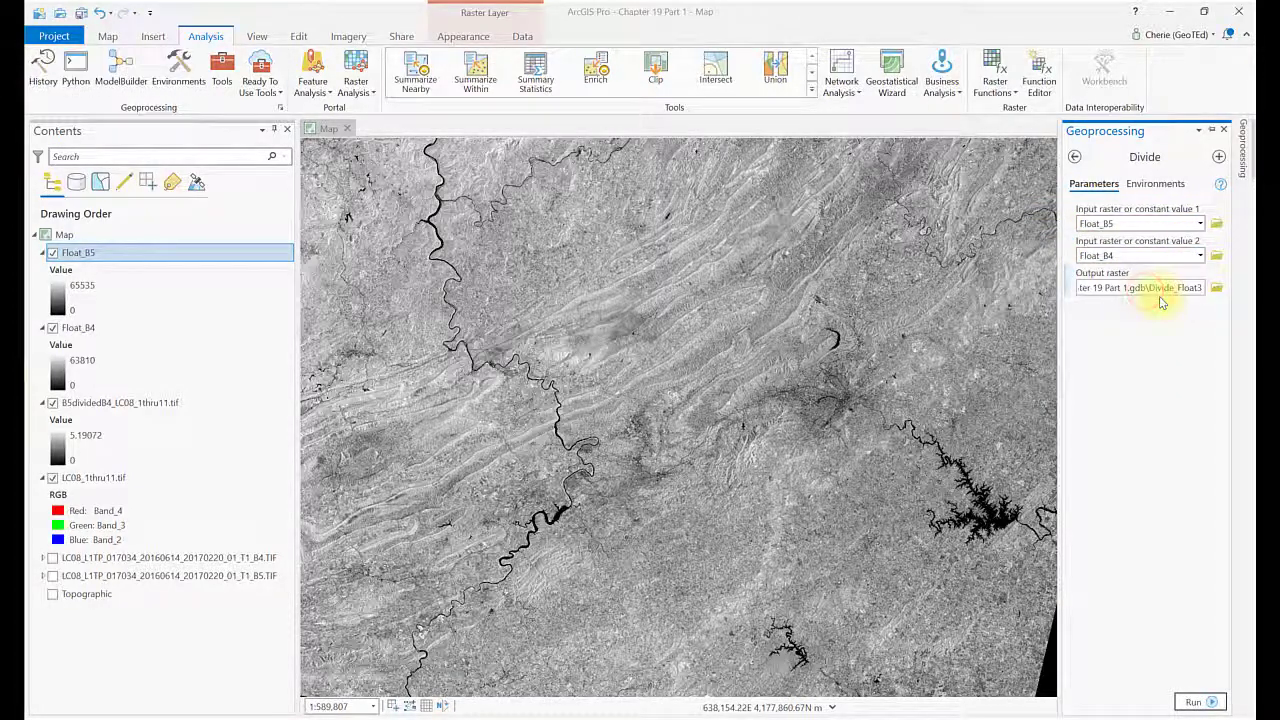
key("BackSpace")
key("BackSpace")
key("BackSpace")
key("BackSpace")
key("BackSpace")
key("BackSpace")
type("5by4")
left_click(1196, 702)
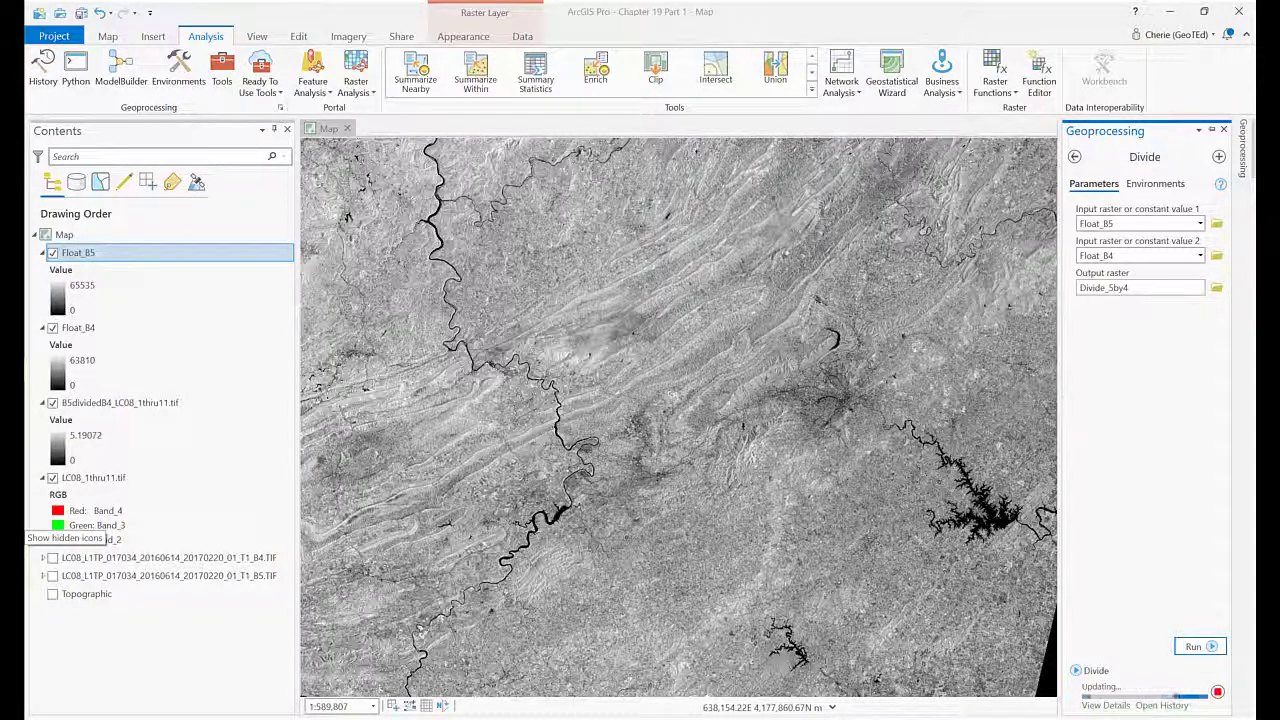
Step: Zoom to the Divide_5by4 layer and turn off Float_B5 and Float_B4
left_click(115, 254)
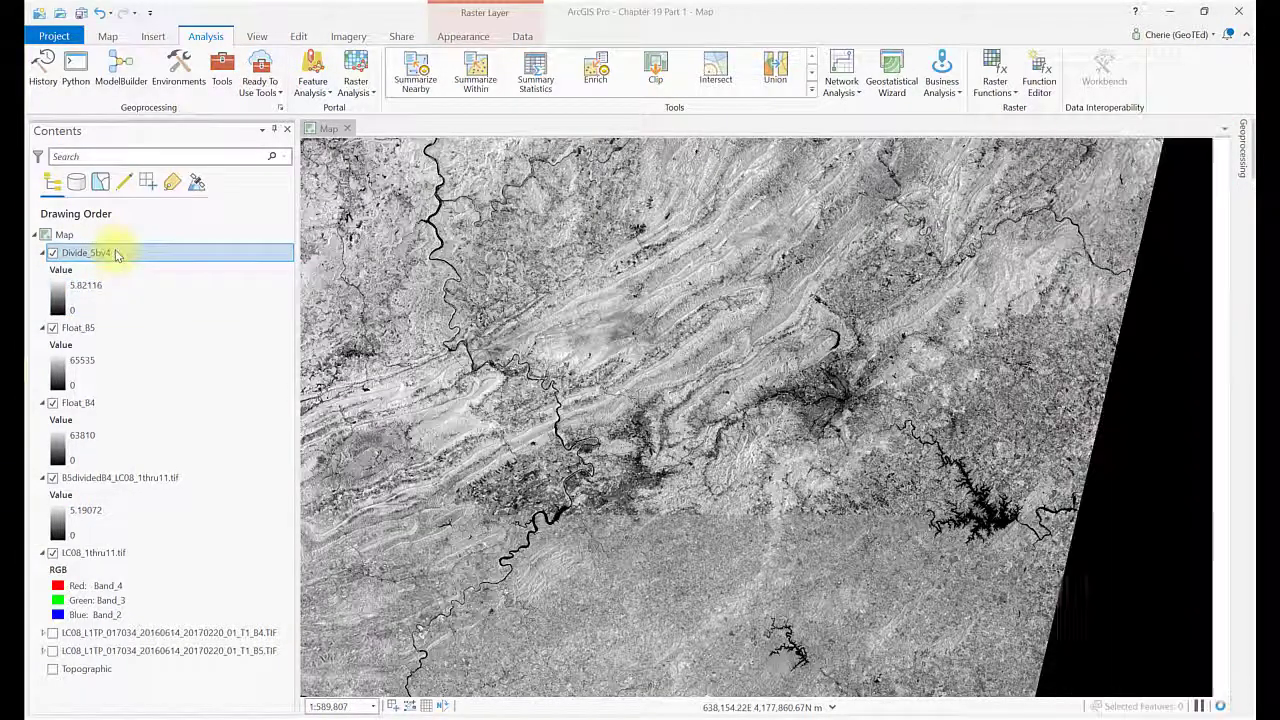
right_click(115, 254)
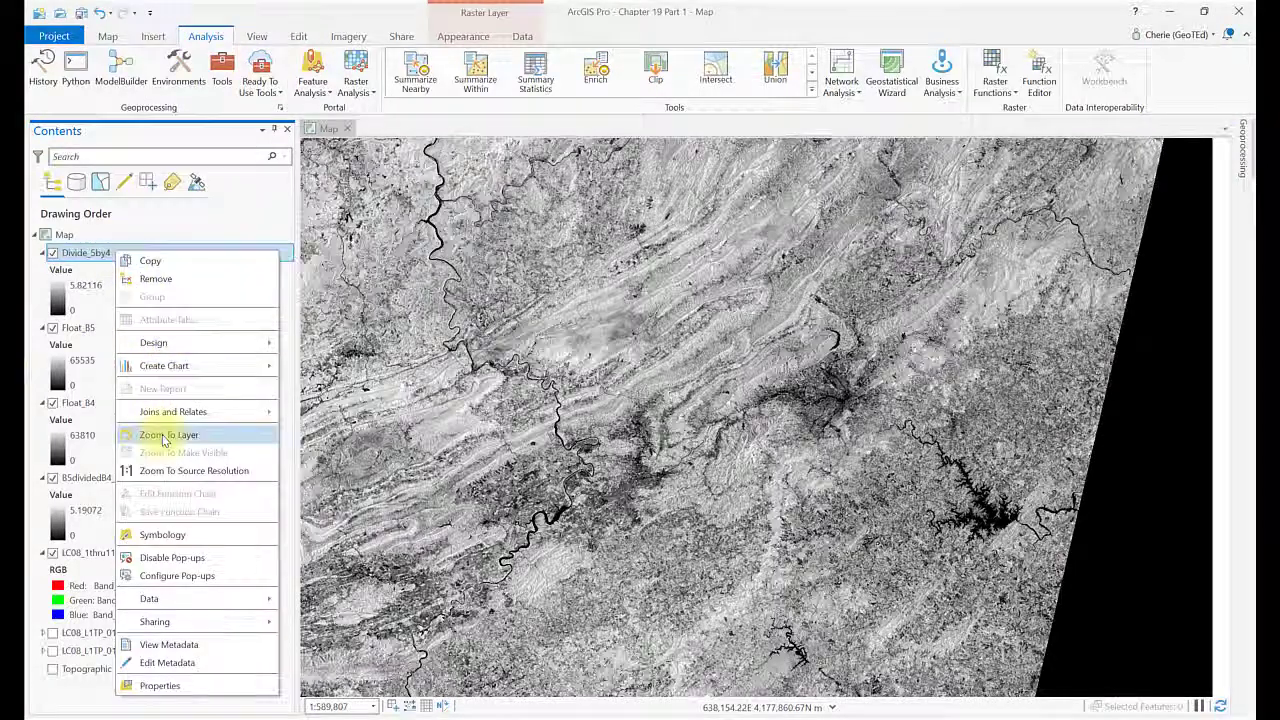
left_click(163, 437)
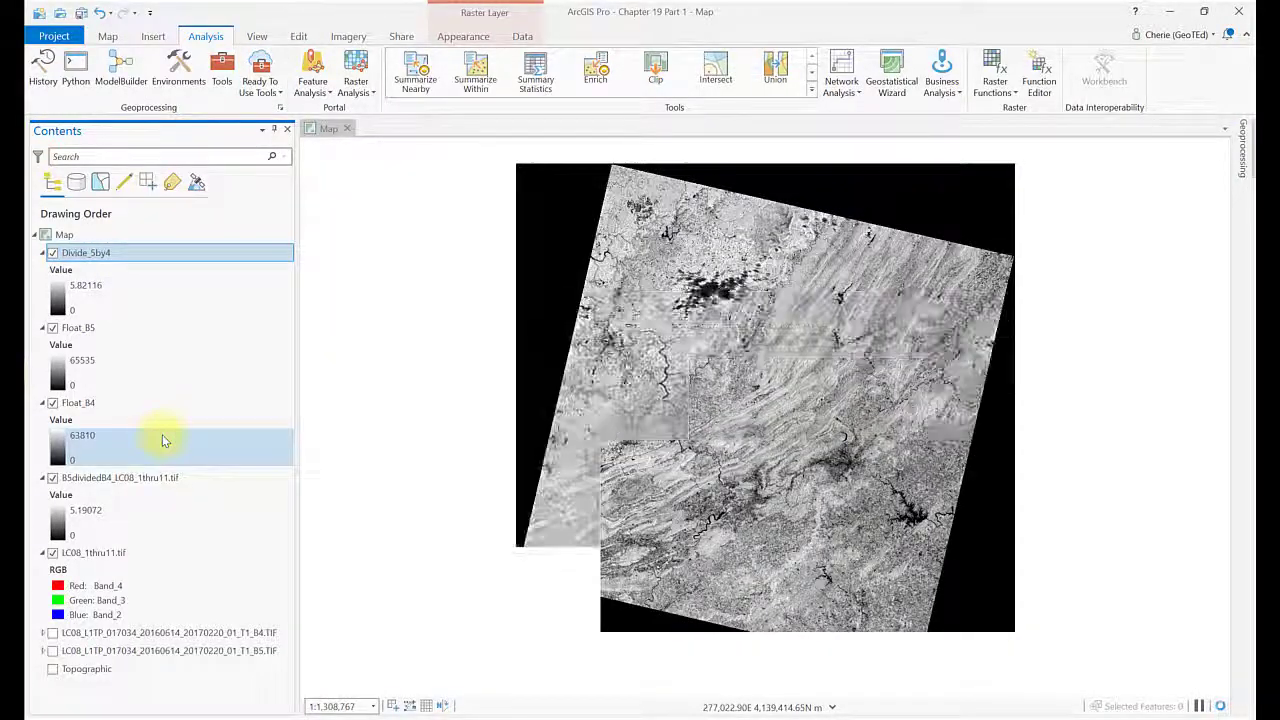
left_click(52, 328)
left_click(52, 403)
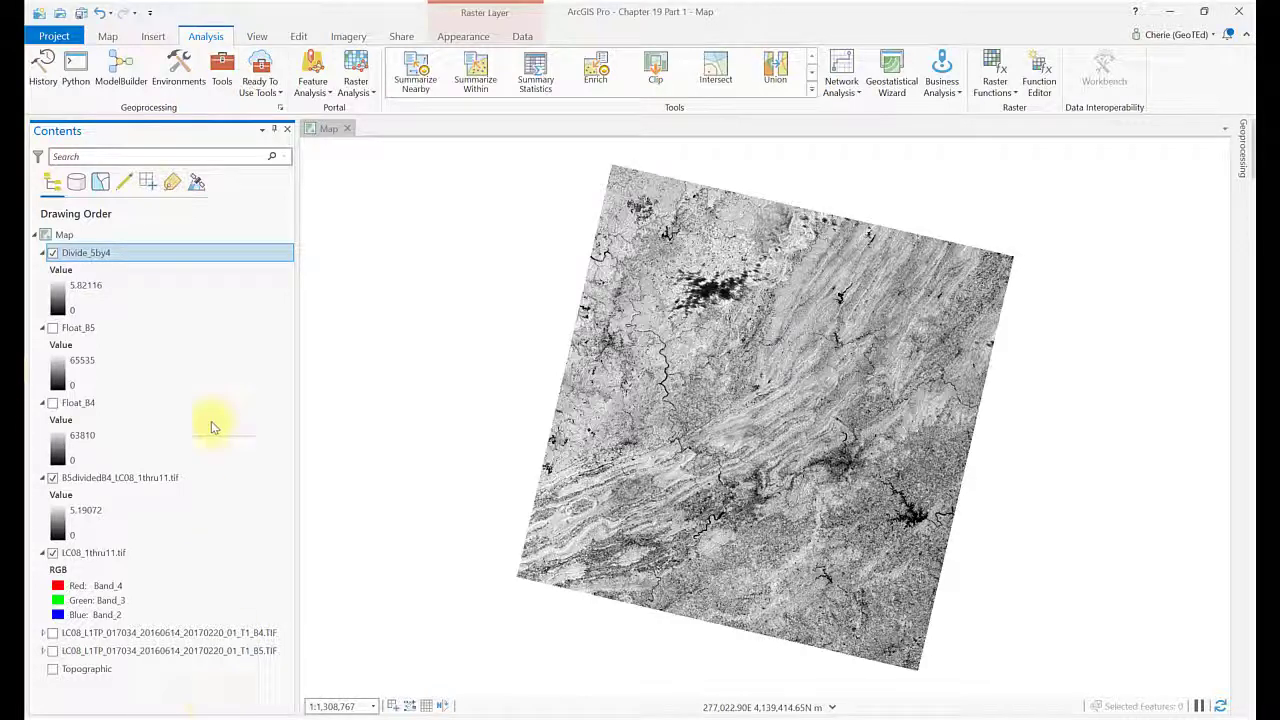
Step: Start another Band Arithmetic raster function from Imagery Raster Functions
left_click(349, 38)
left_click(192, 90)
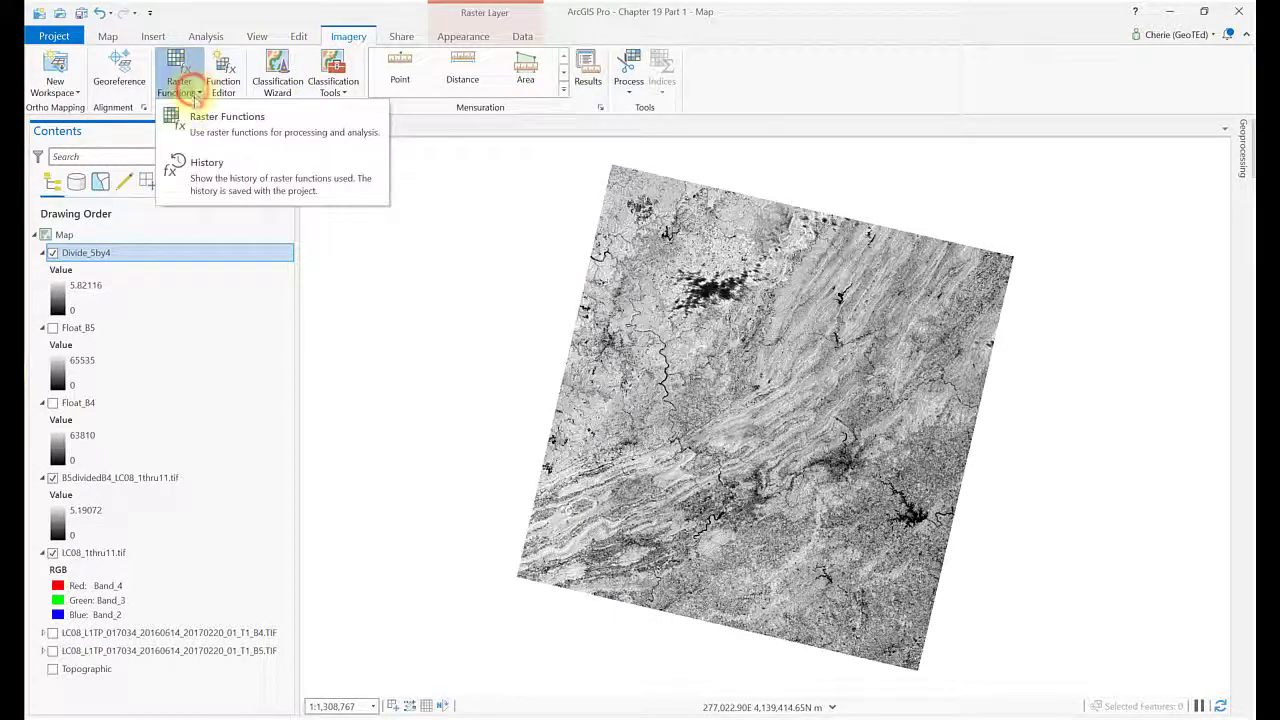
left_click(228, 118)
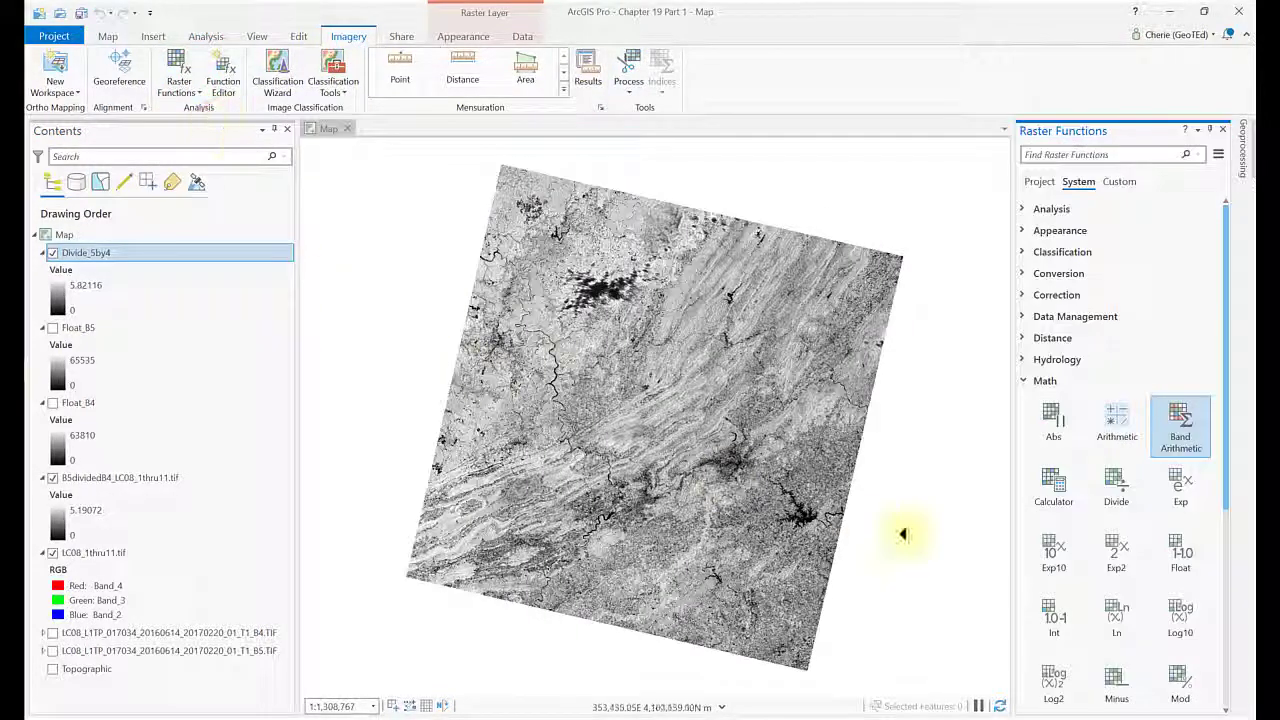
left_click(1178, 422)
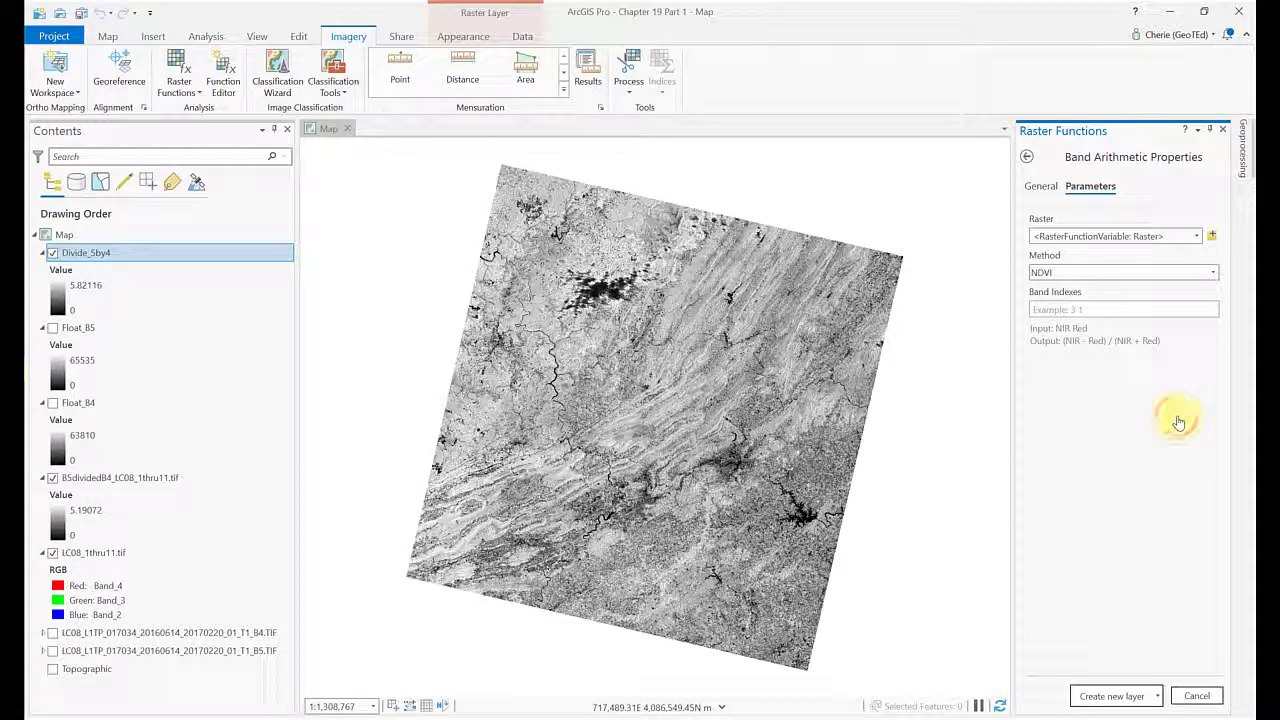
Step: Set User Defined method on LC08_1thru11.tif with (B4/B7) and create the new layer
left_click(1212, 274)
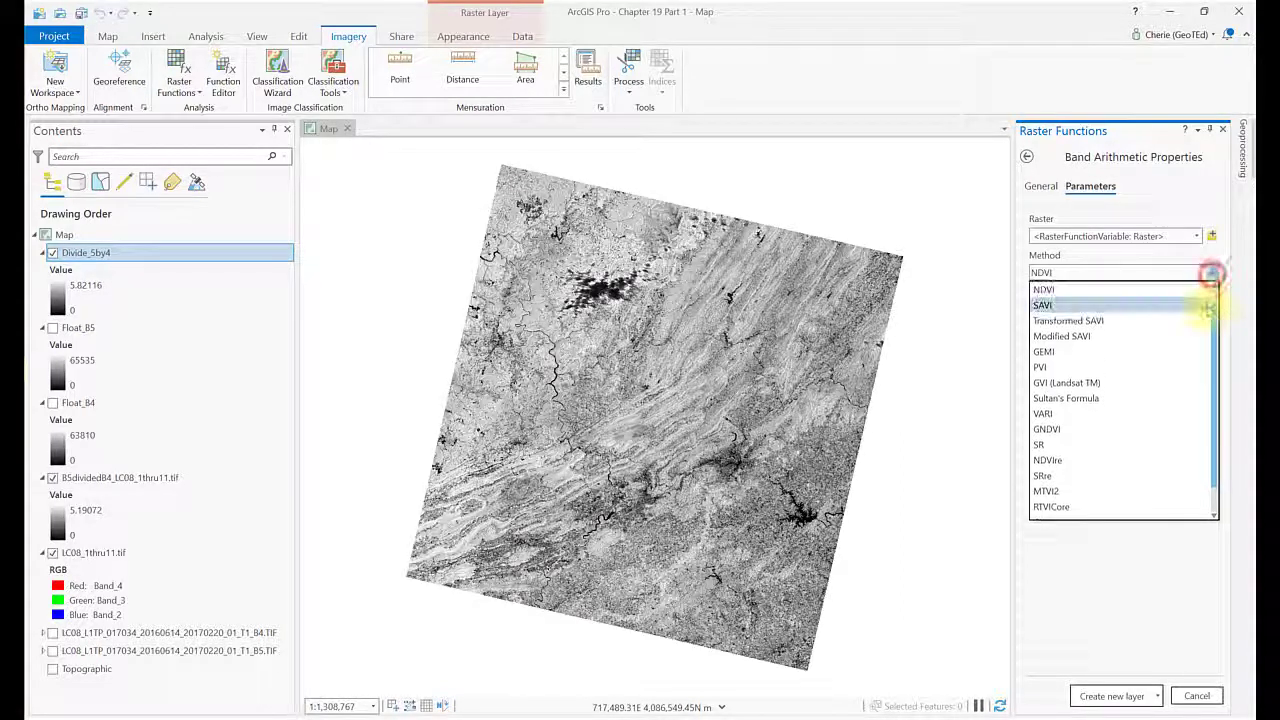
left_click_drag(1218, 320, 1215, 290)
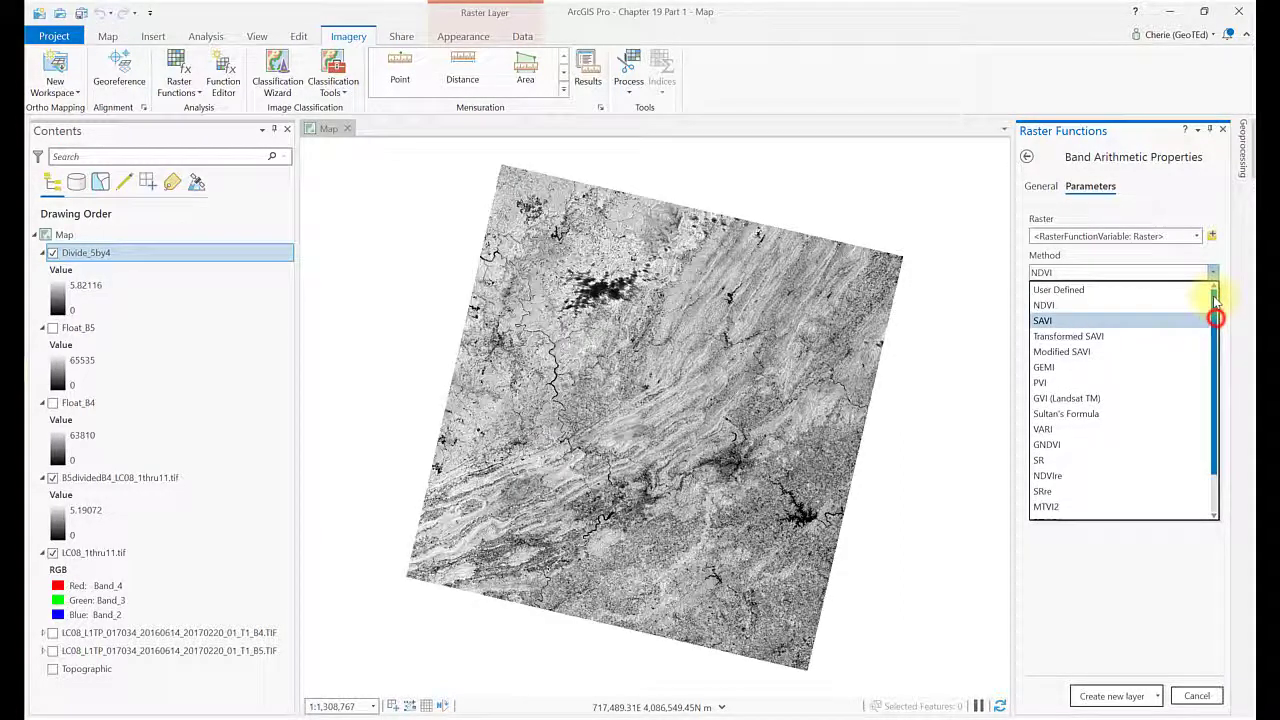
left_click(1130, 289)
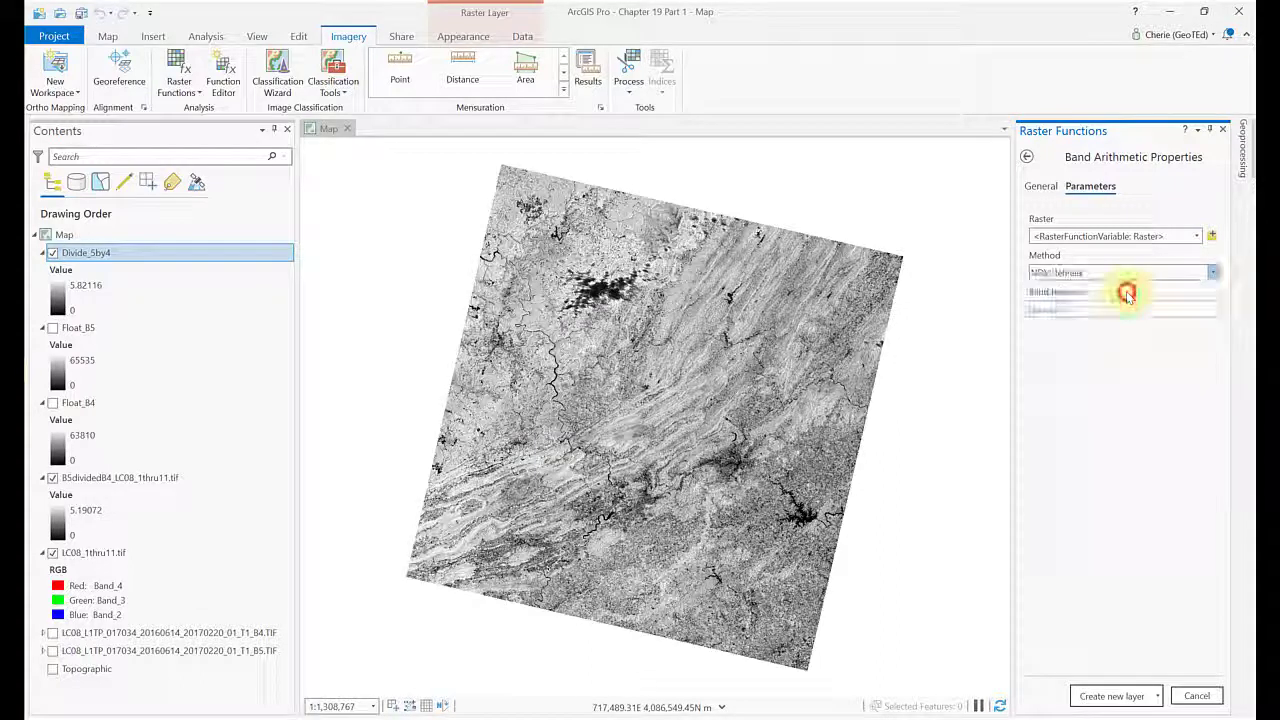
left_click(1196, 236)
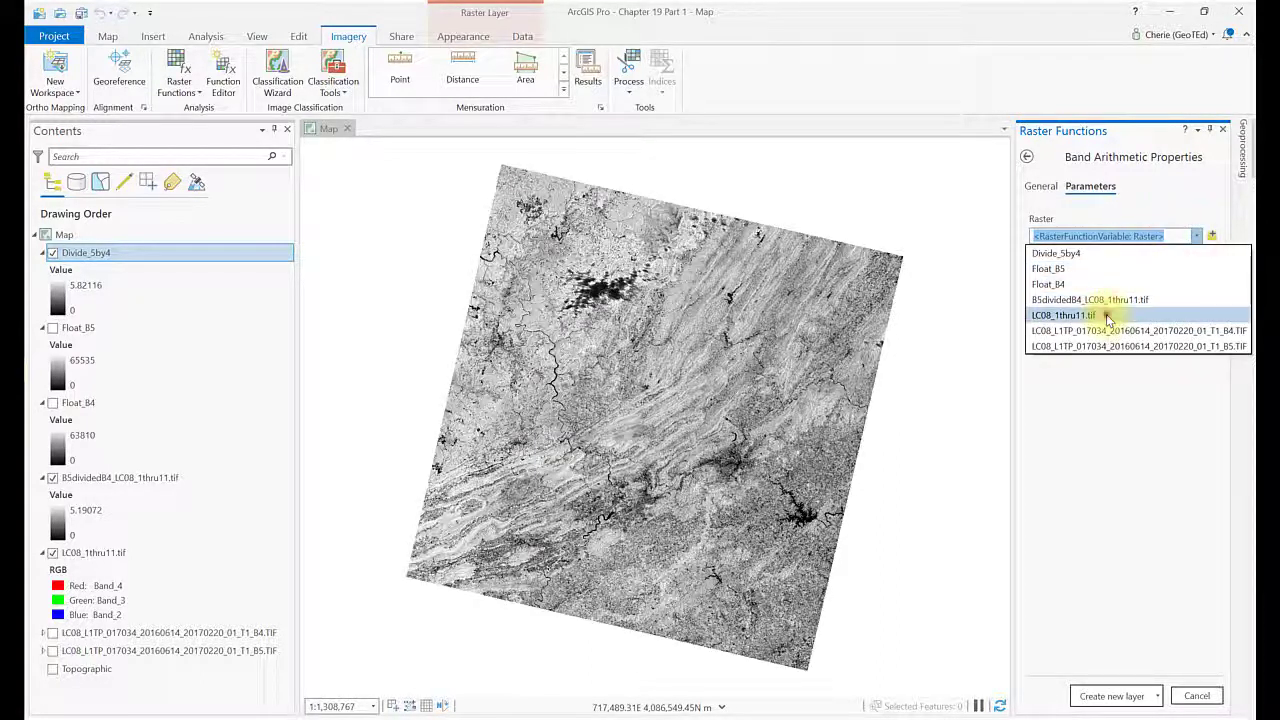
left_click(1107, 316)
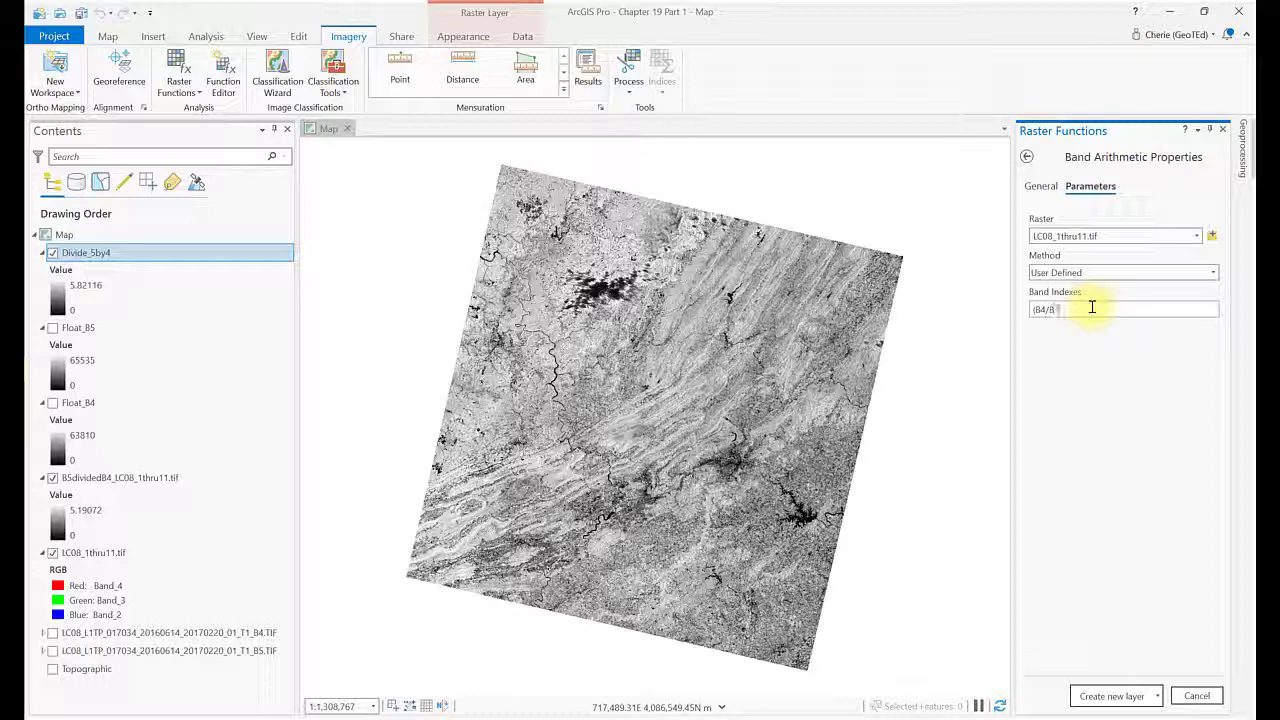
left_click(1125, 694)
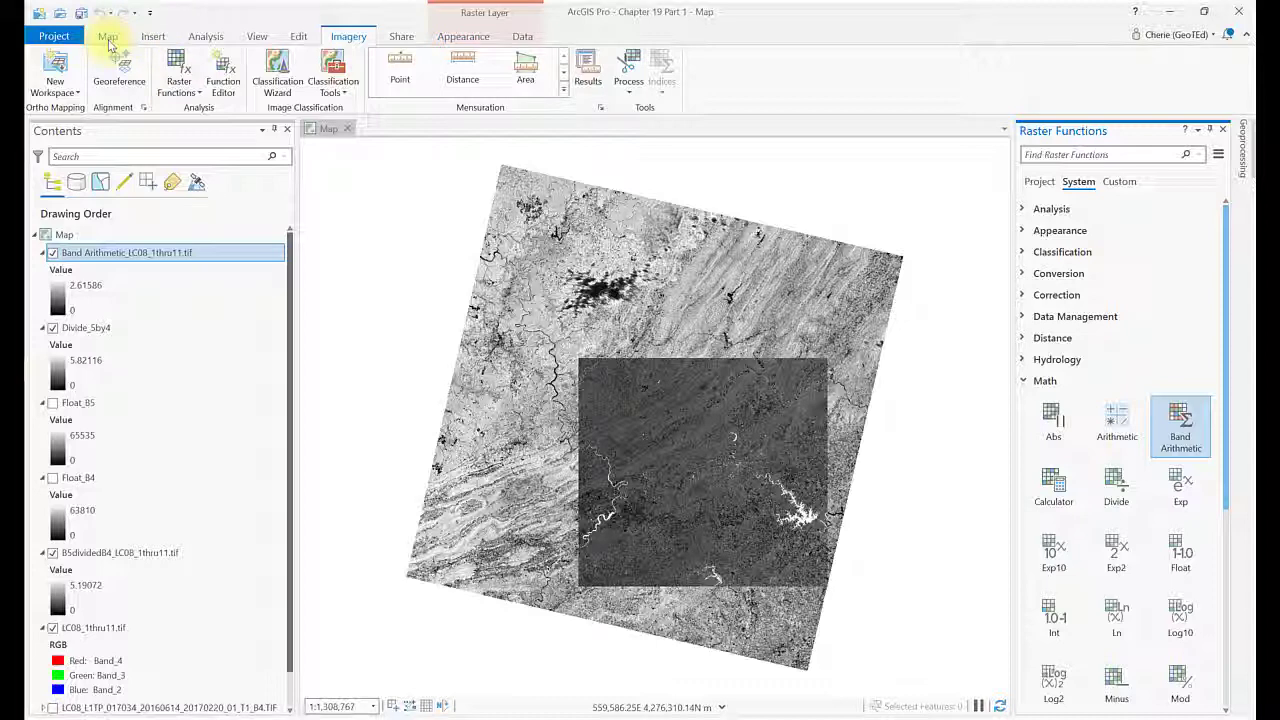
Step: Zoom in on the lake and hide the Divide_5by4 and B5dividedB4 layers
left_click(108, 36)
left_click(139, 68)
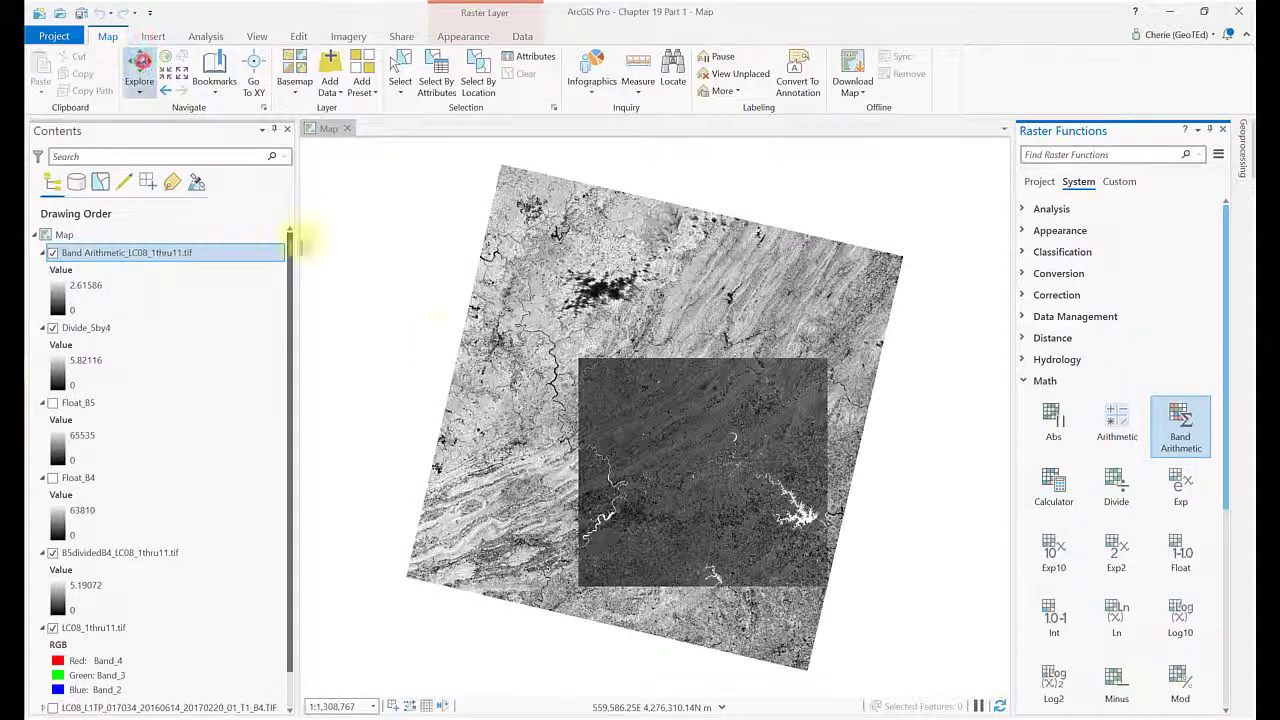
left_click(707, 520)
left_click_drag(707, 520, 612, 452)
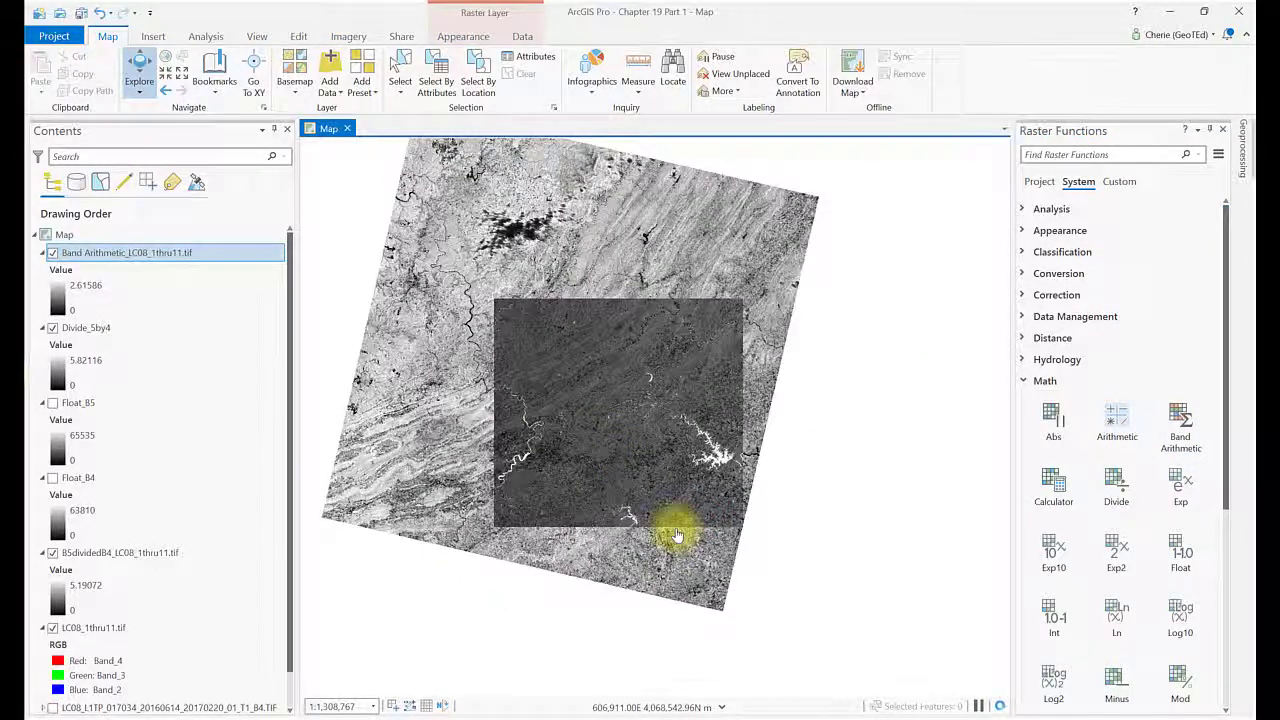
scroll(674, 530, "up", 3)
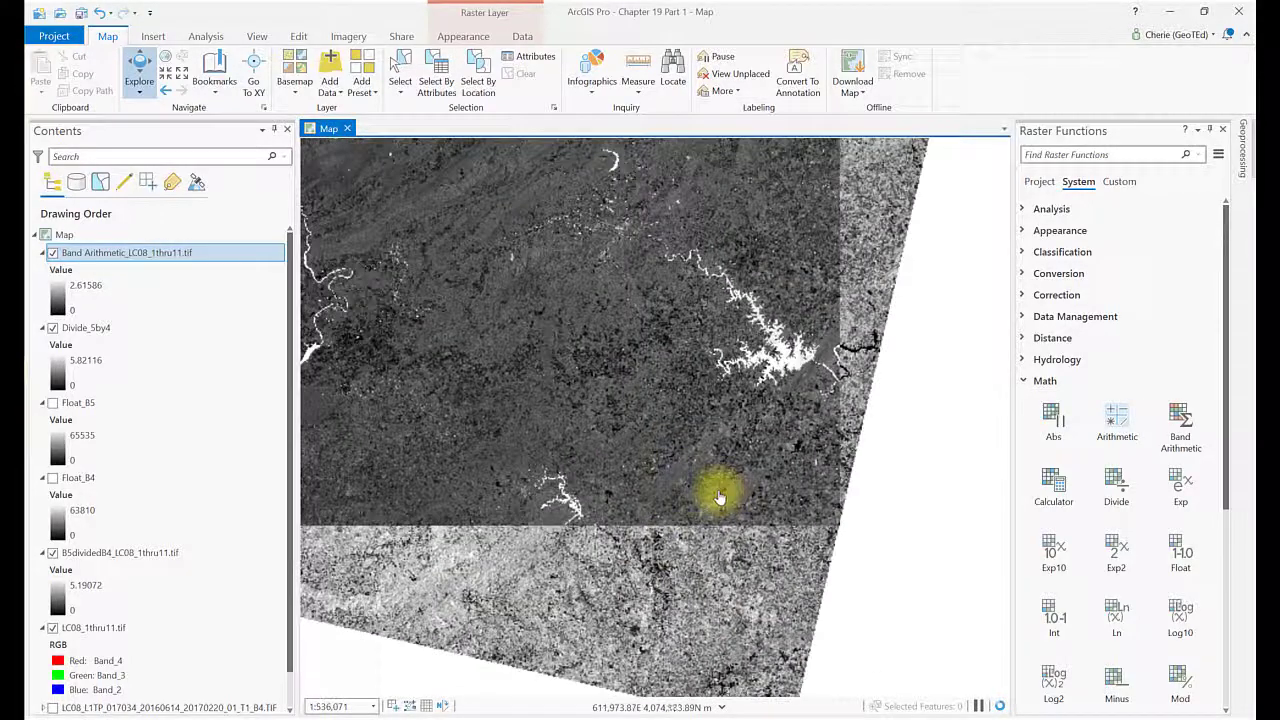
left_click_drag(716, 489, 672, 566)
scroll(668, 578, "up", 3)
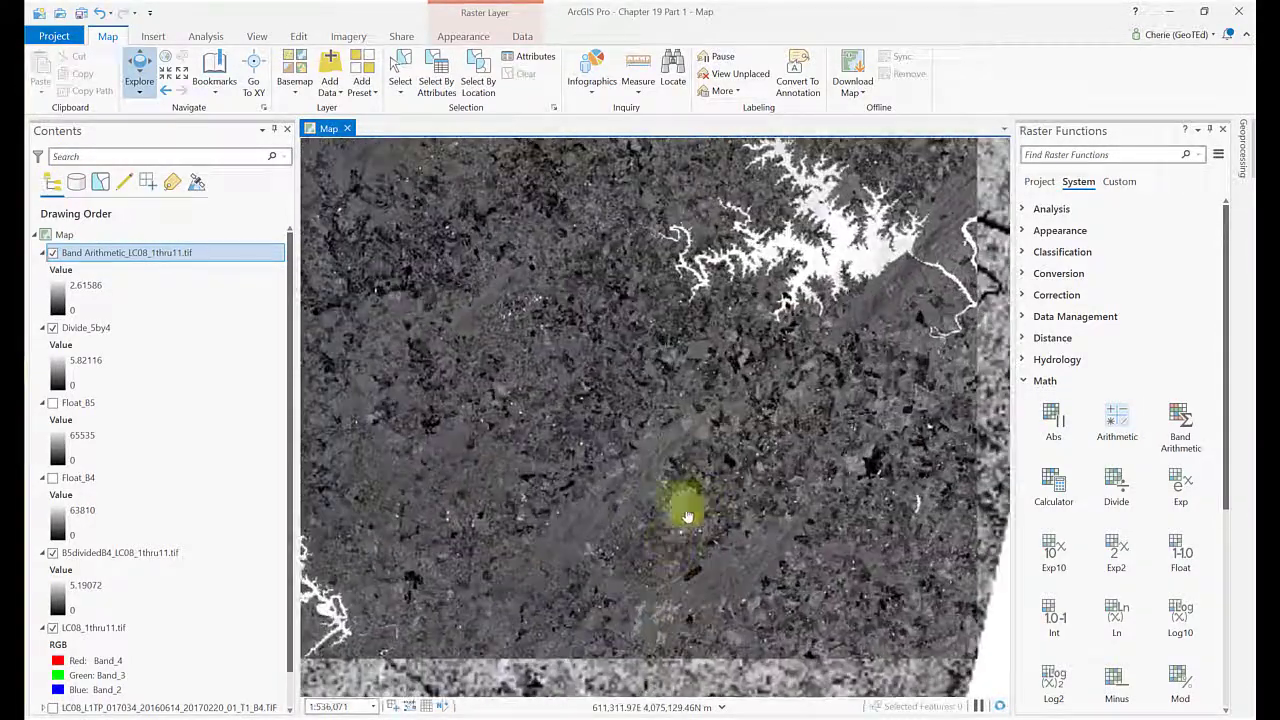
left_click_drag(686, 514, 675, 597)
scroll(675, 597, "up", 2)
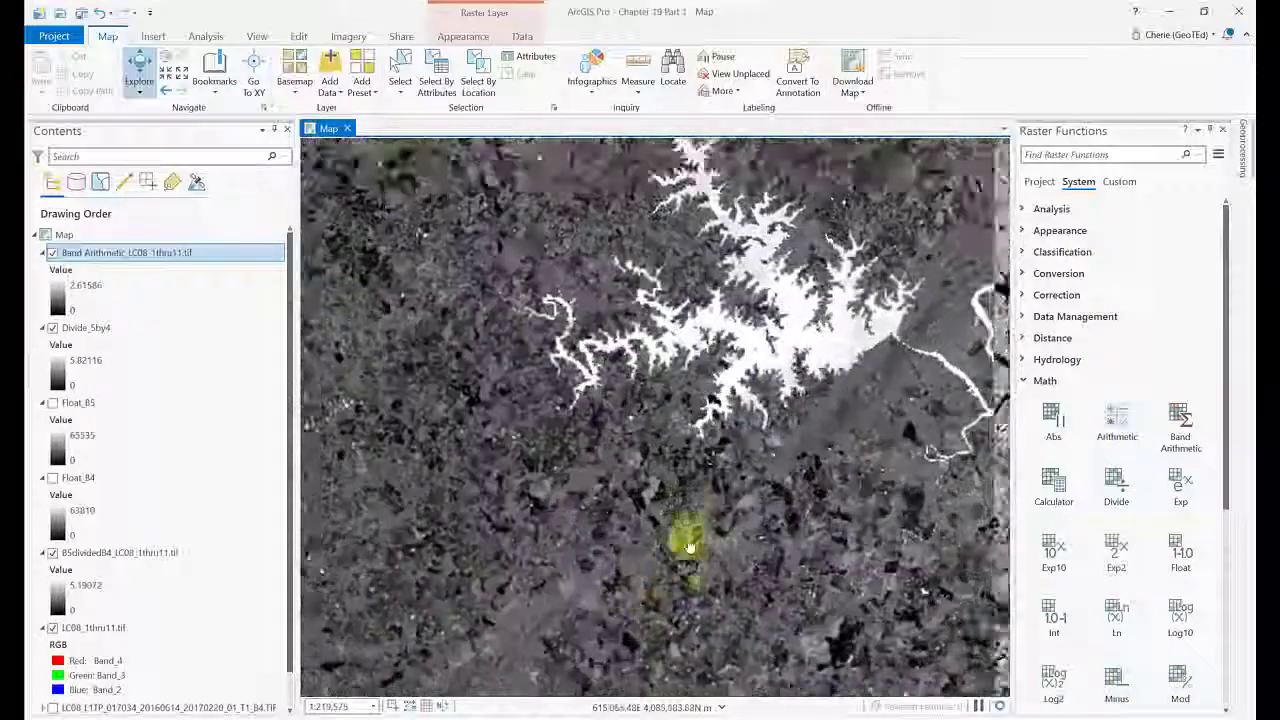
left_click_drag(688, 499, 623, 651)
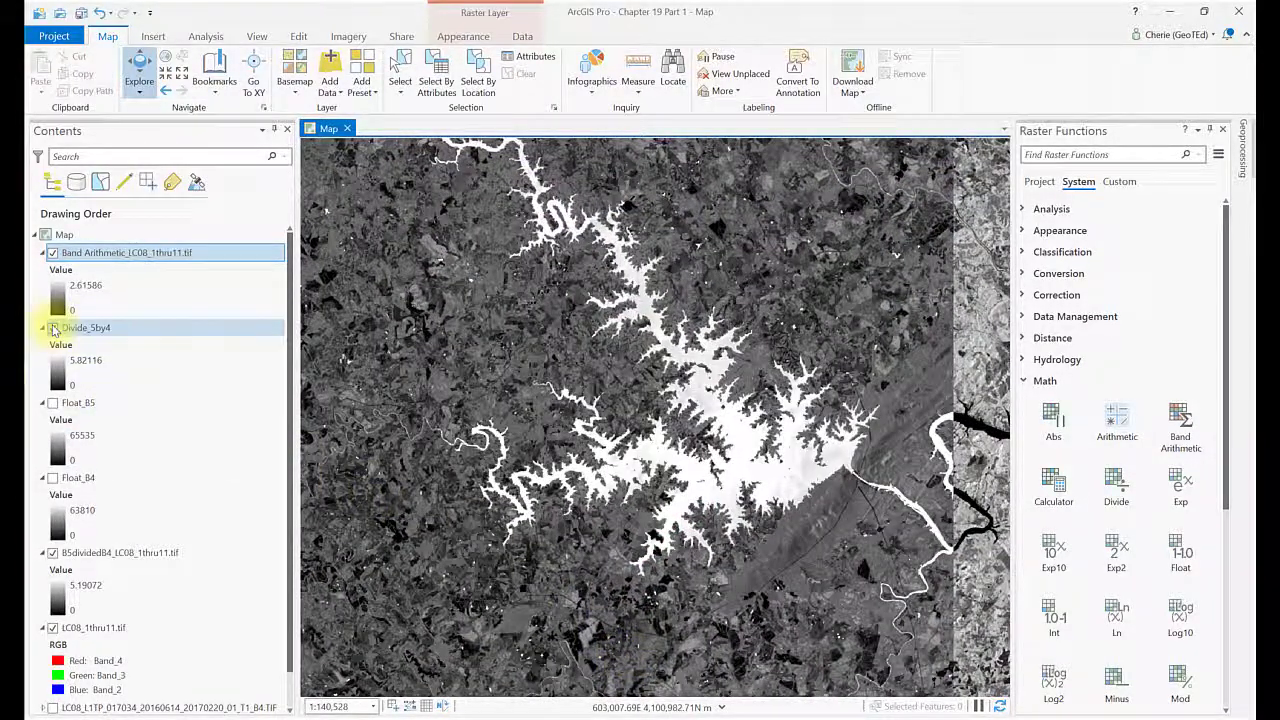
left_click(52, 327)
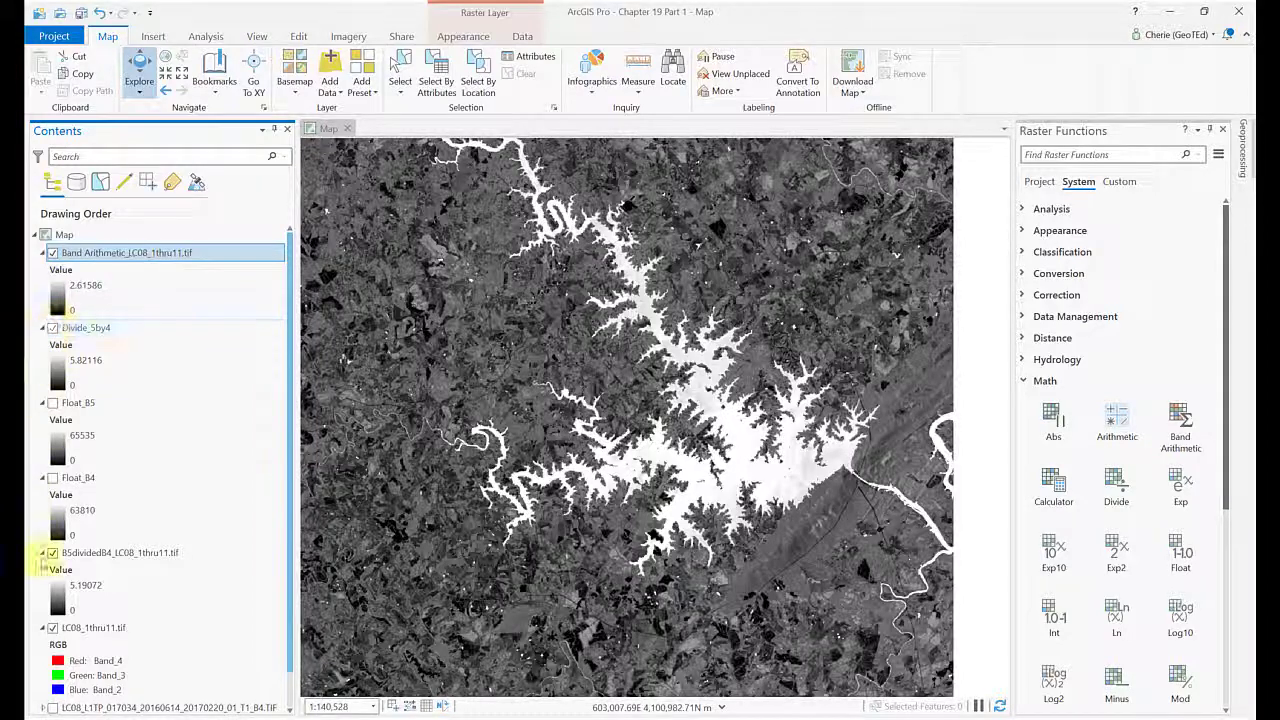
left_click(52, 553)
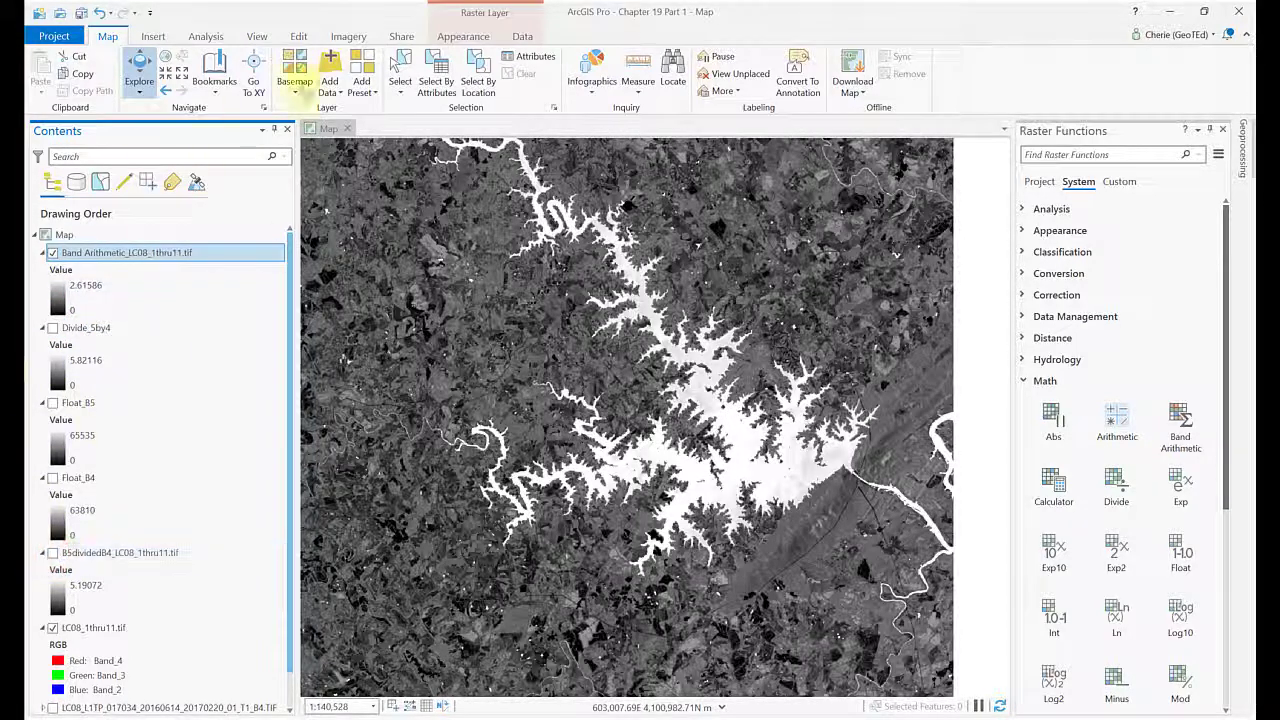
Step: Swipe the B4/B7 Band Arithmetic layer to compare it with LC08_1thru11.tif beneath
left_click(465, 37)
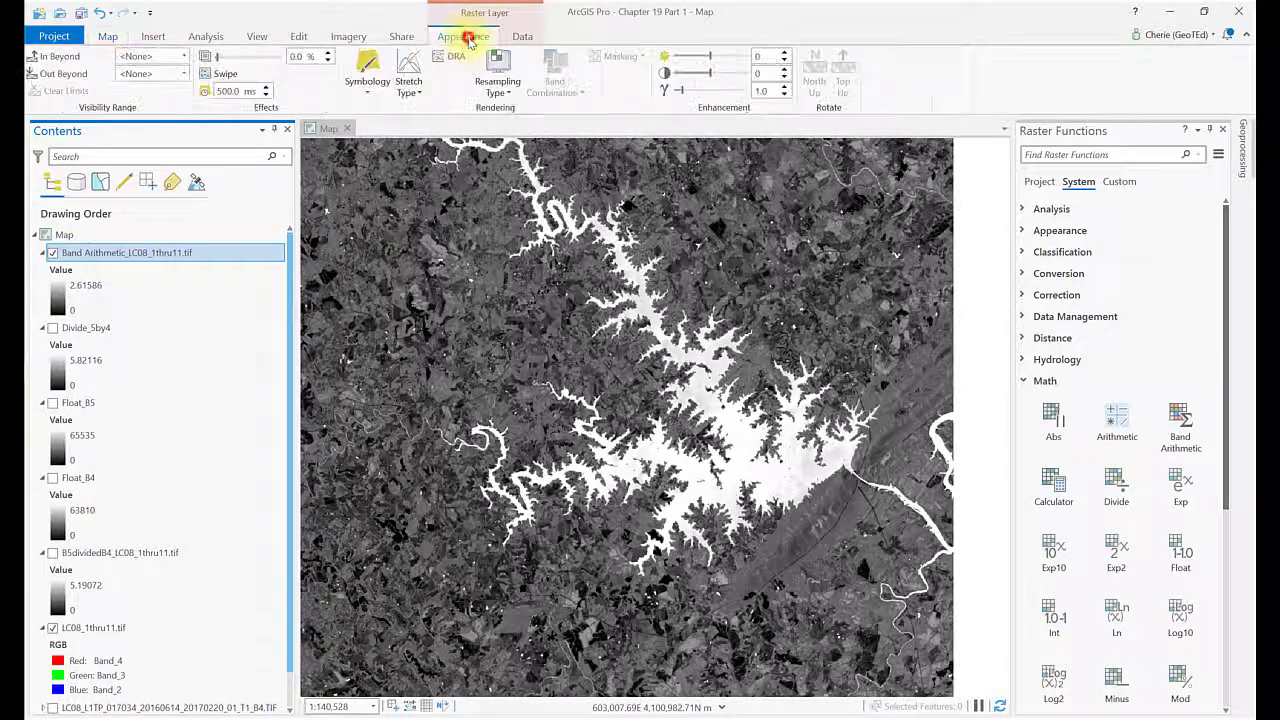
left_click(226, 74)
left_click_drag(829, 357, 928, 403)
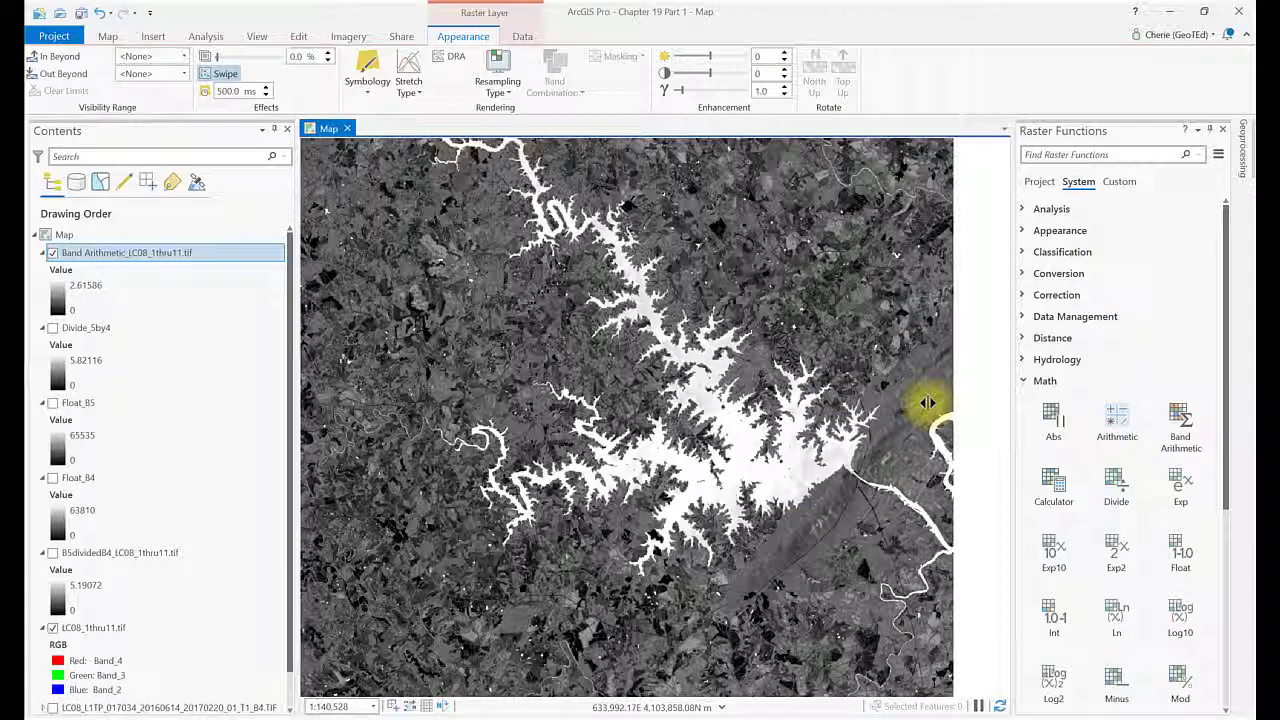